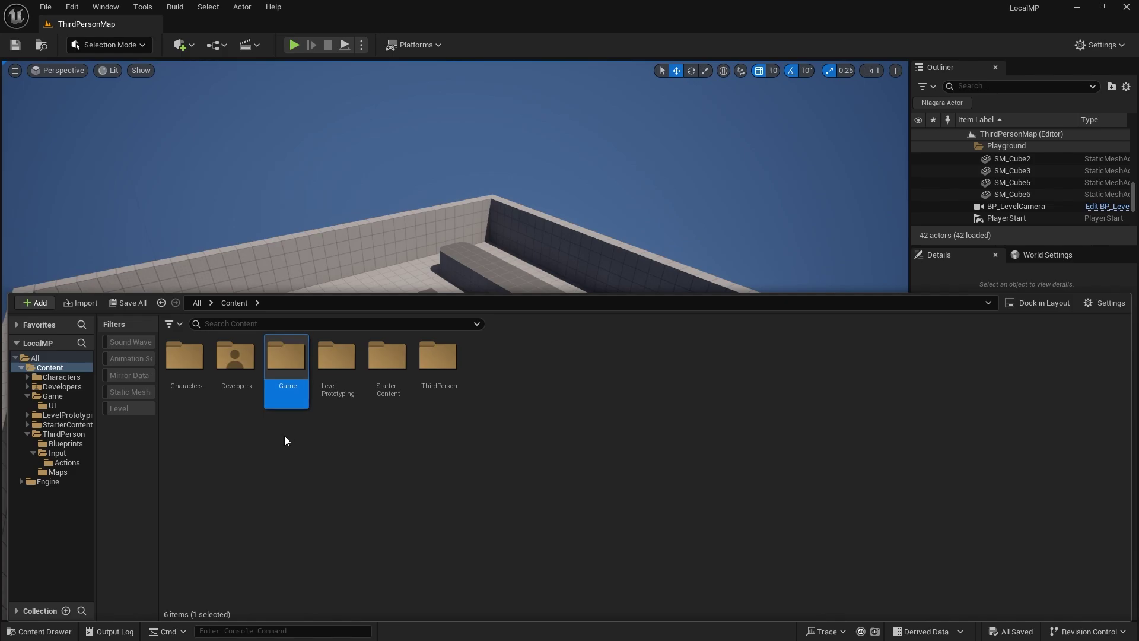
# Create a folder named Blueprints inside the Game content folder.
pyautogui.click(287, 397)
pyautogui.click(287, 368)
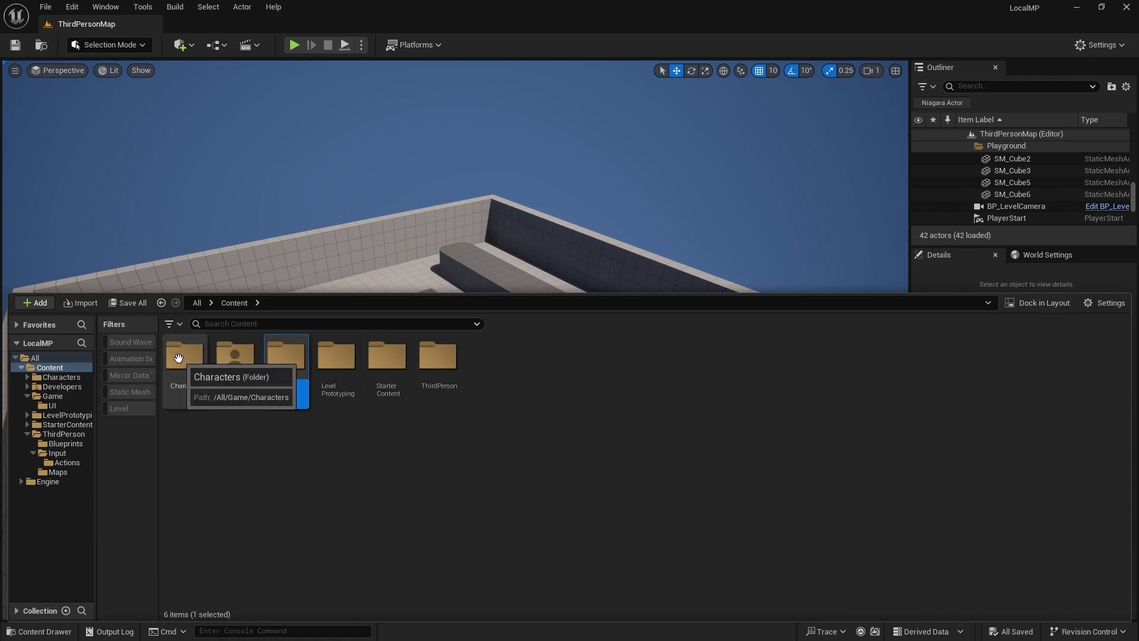
pyautogui.doubleClick(286, 364)
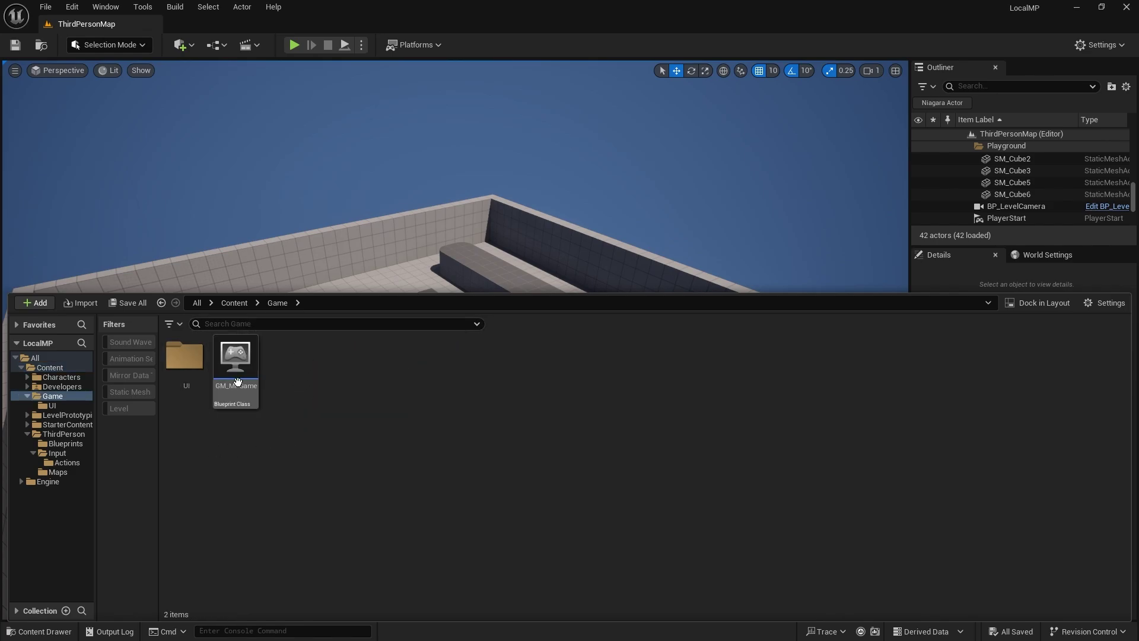
pyautogui.rightClick(302, 376)
pyautogui.click(344, 227)
pyautogui.write('Blueprints')
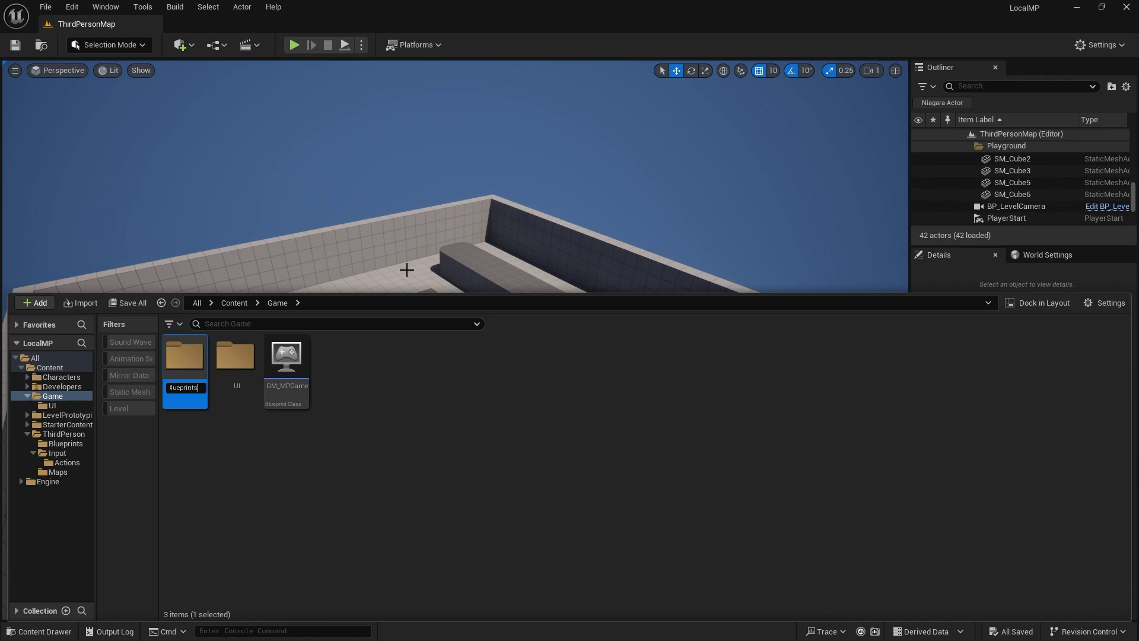
pyautogui.press('Return')
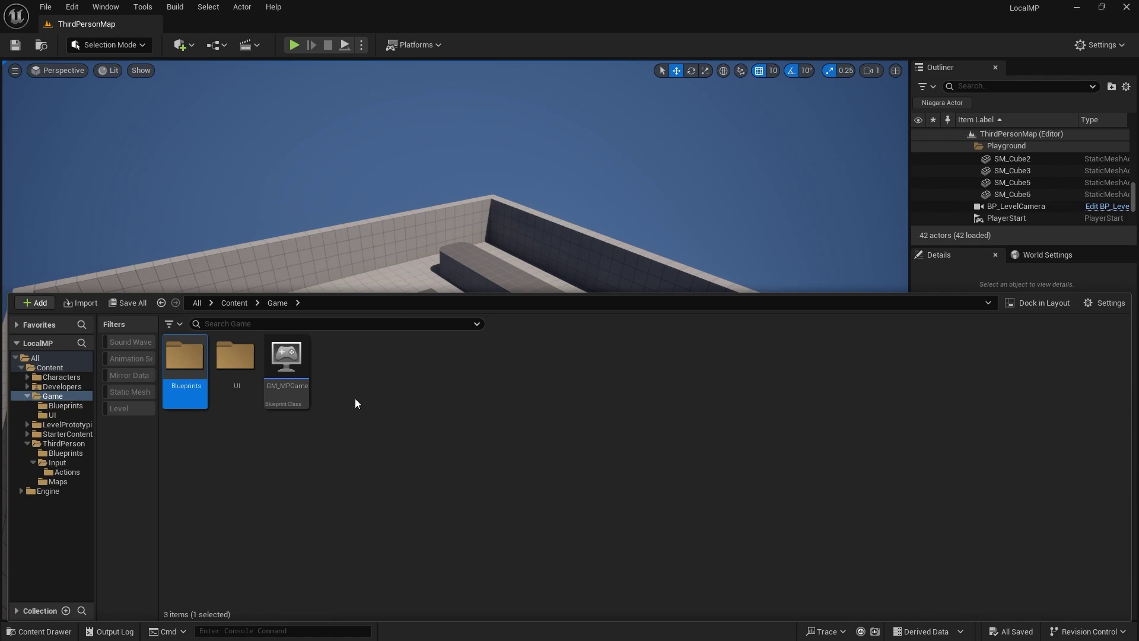
# Look inside the UI folder, return to Game and create a folder named Systems there.
pyautogui.rightClick(352, 376)
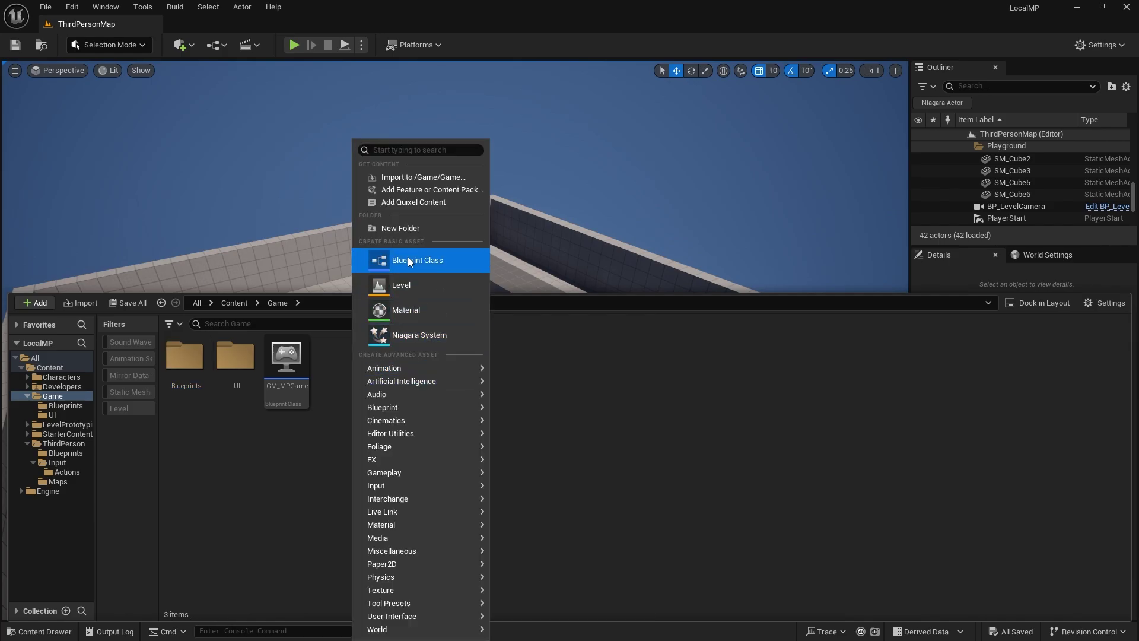
pyautogui.doubleClick(239, 358)
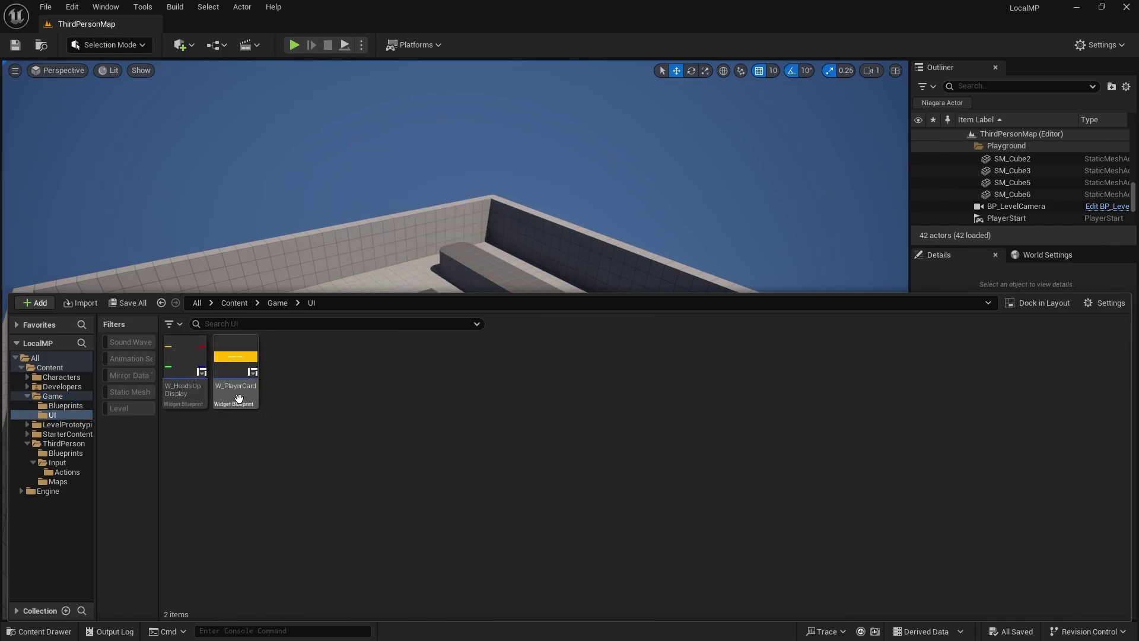
pyautogui.click(277, 303)
pyautogui.rightClick(343, 367)
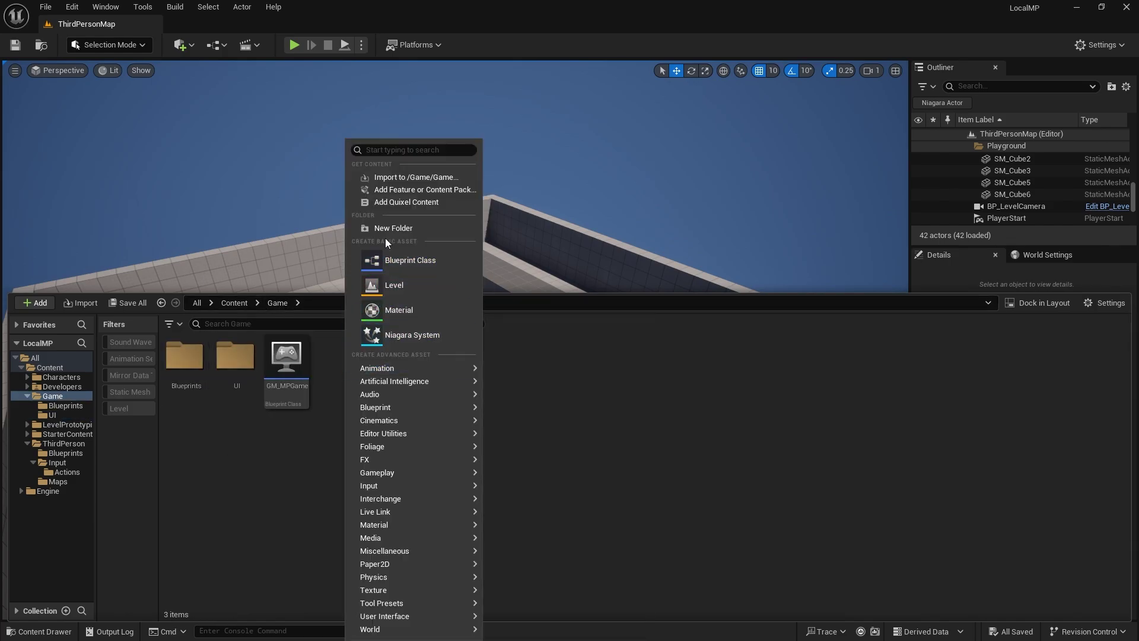
pyautogui.click(384, 230)
pyautogui.write('System')
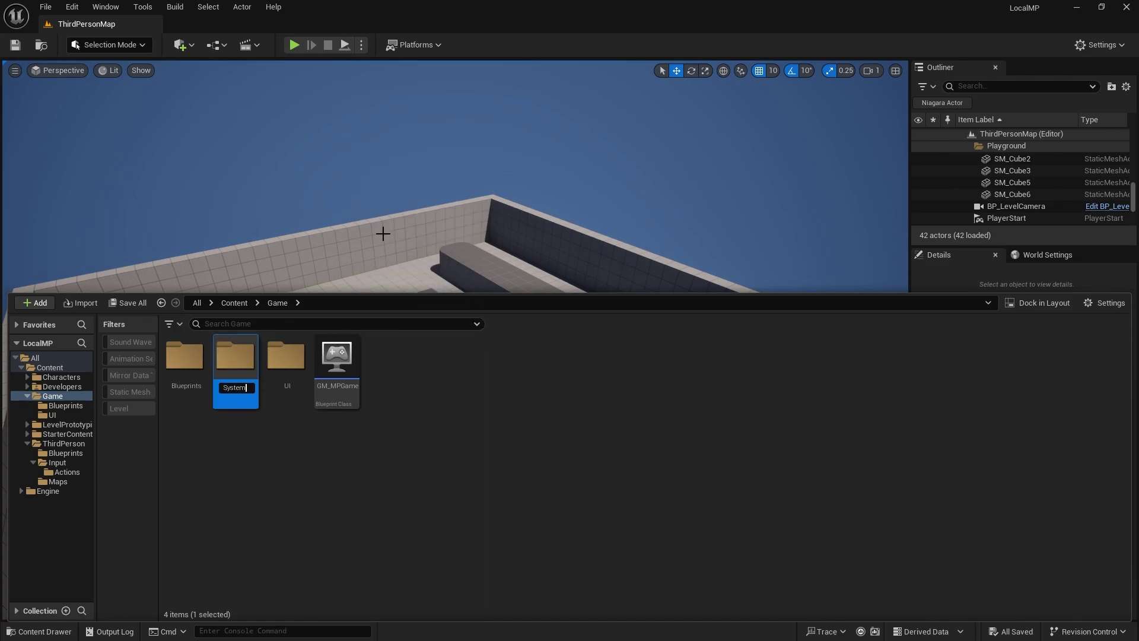
pyautogui.write('s')
pyautogui.press('Return')
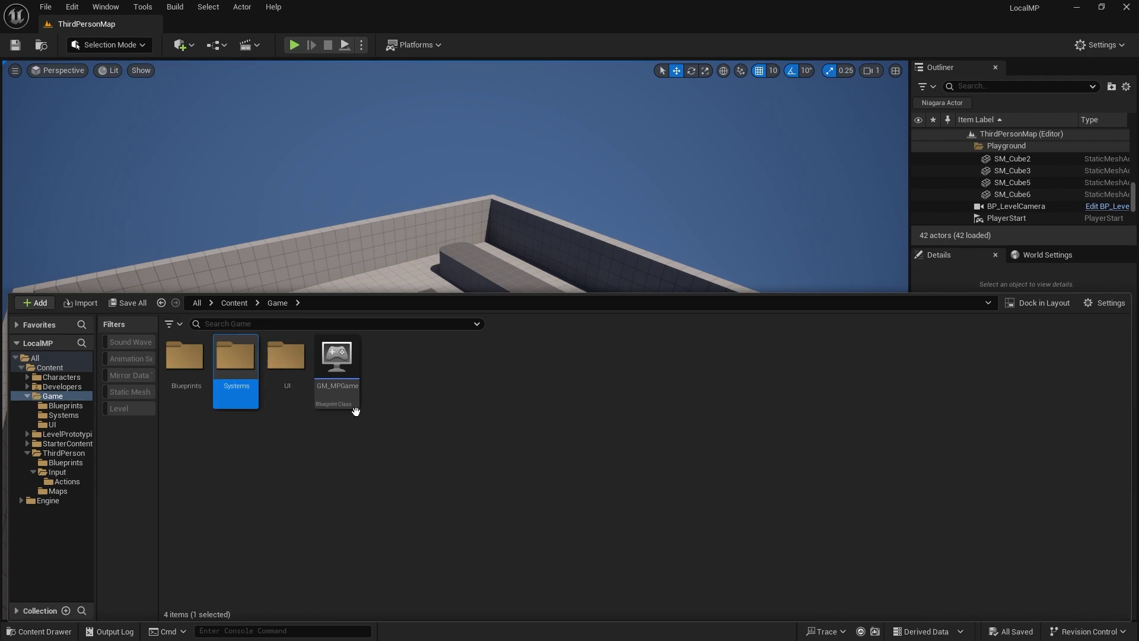
# Move the GM_MPGame blueprint from the Game folder into the Systems folder.
pyautogui.click(338, 362)
pyautogui.moveTo(338, 362); pyautogui.dragTo(241, 380)
pyautogui.click(268, 392)
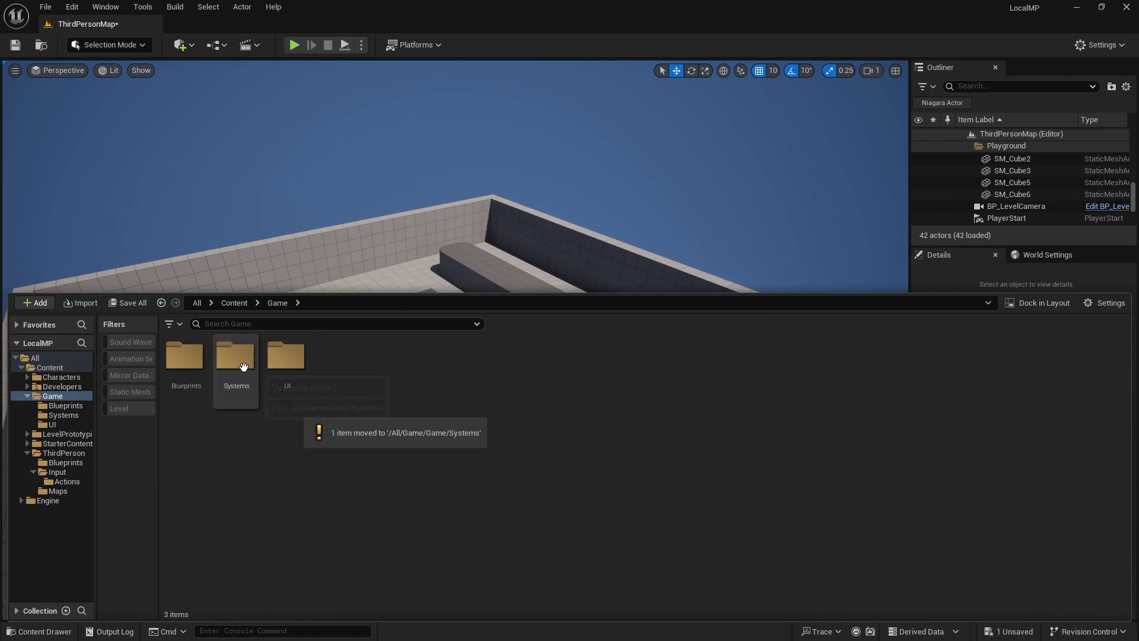
# Open the Systems folder and create a subfolder named Input in it.
pyautogui.doubleClick(231, 386)
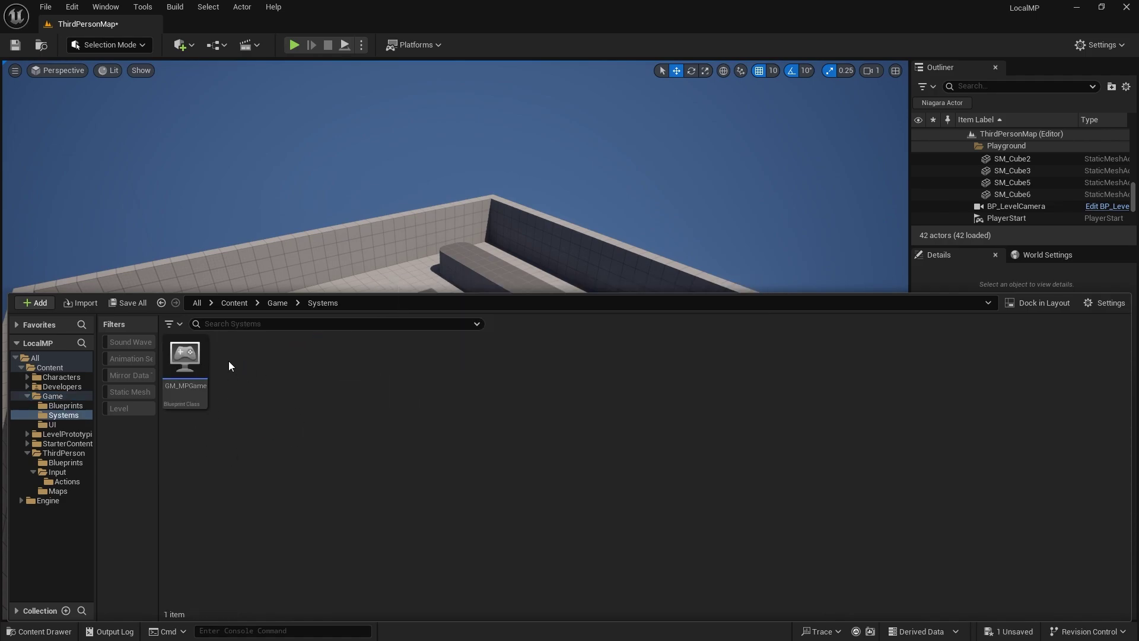
pyautogui.rightClick(229, 361)
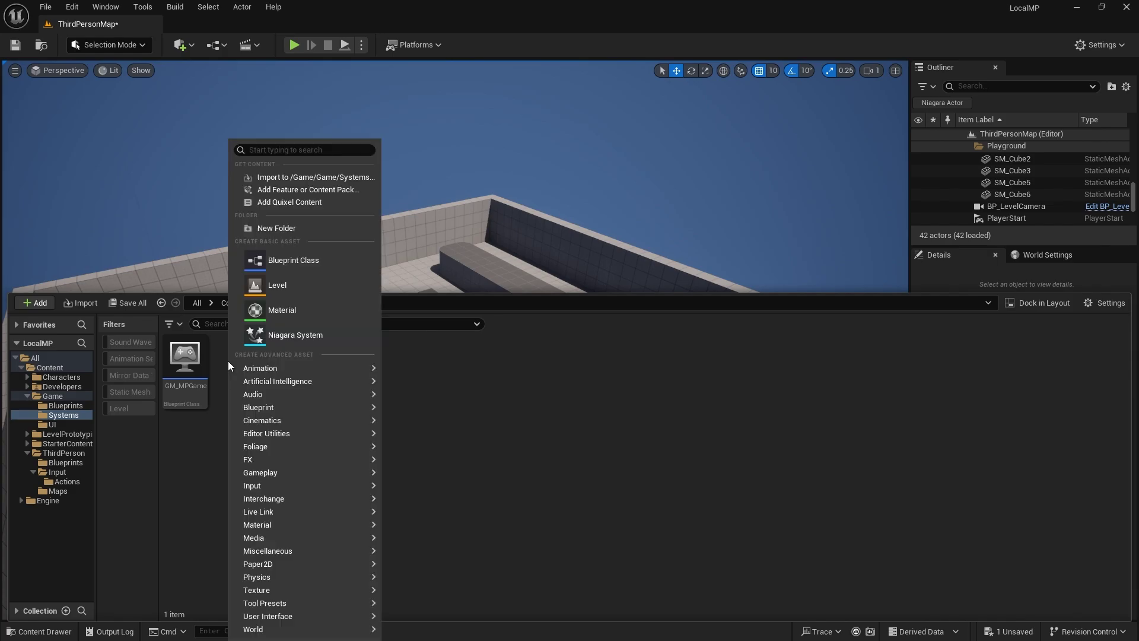
pyautogui.click(278, 228)
pyautogui.write('Input')
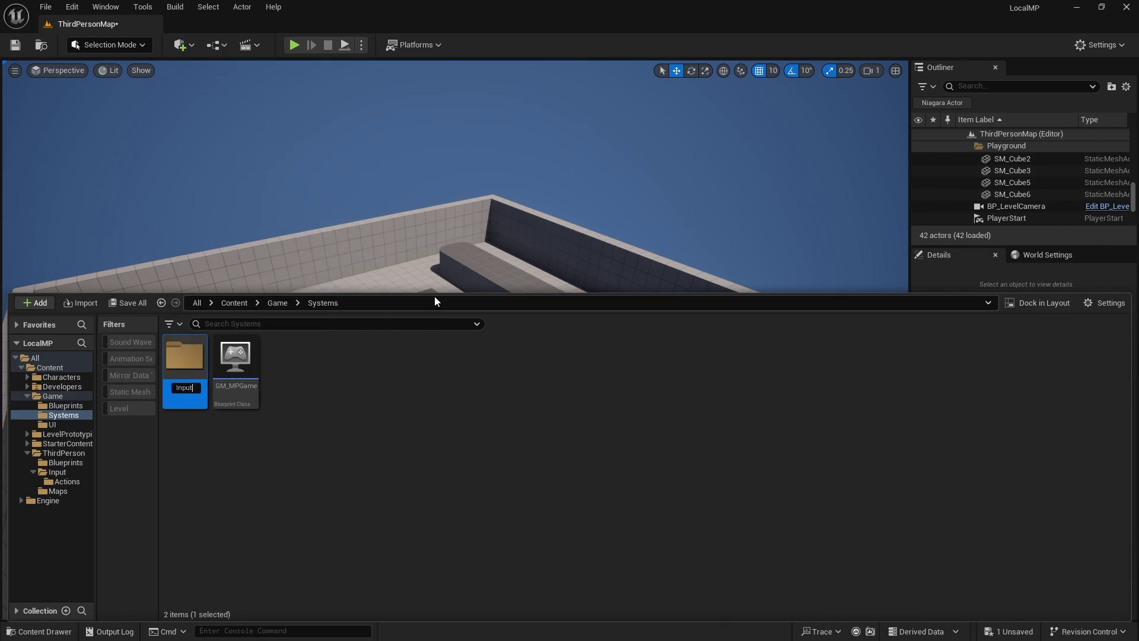
pyautogui.press('Return')
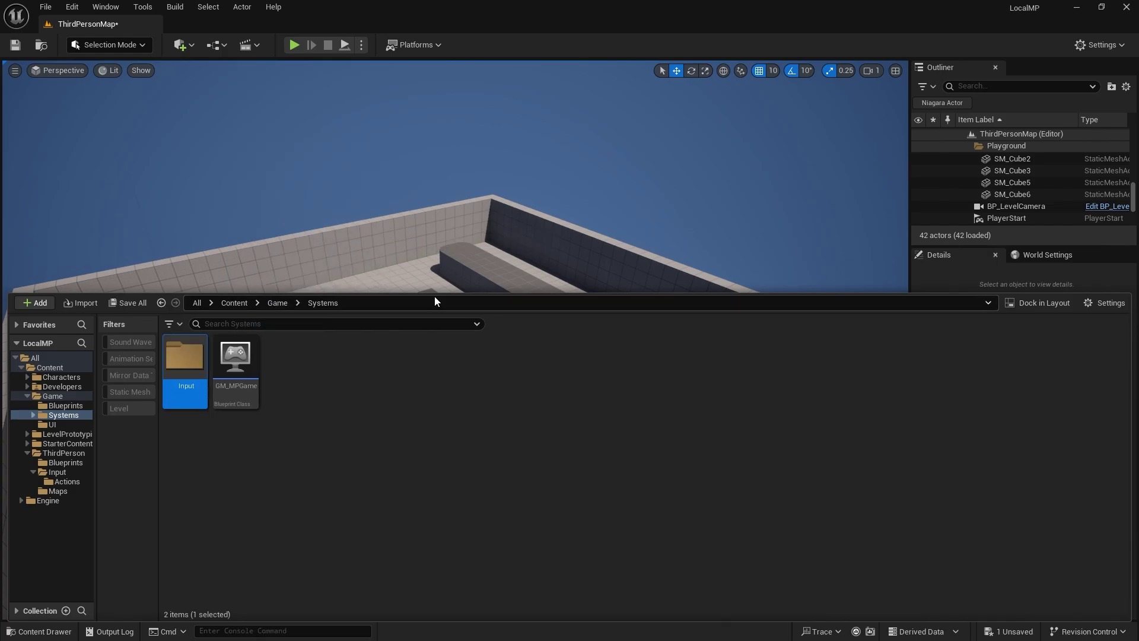
# Add a subfolder named Menu to the Systems folder.
pyautogui.rightClick(336, 392)
pyautogui.click(390, 230)
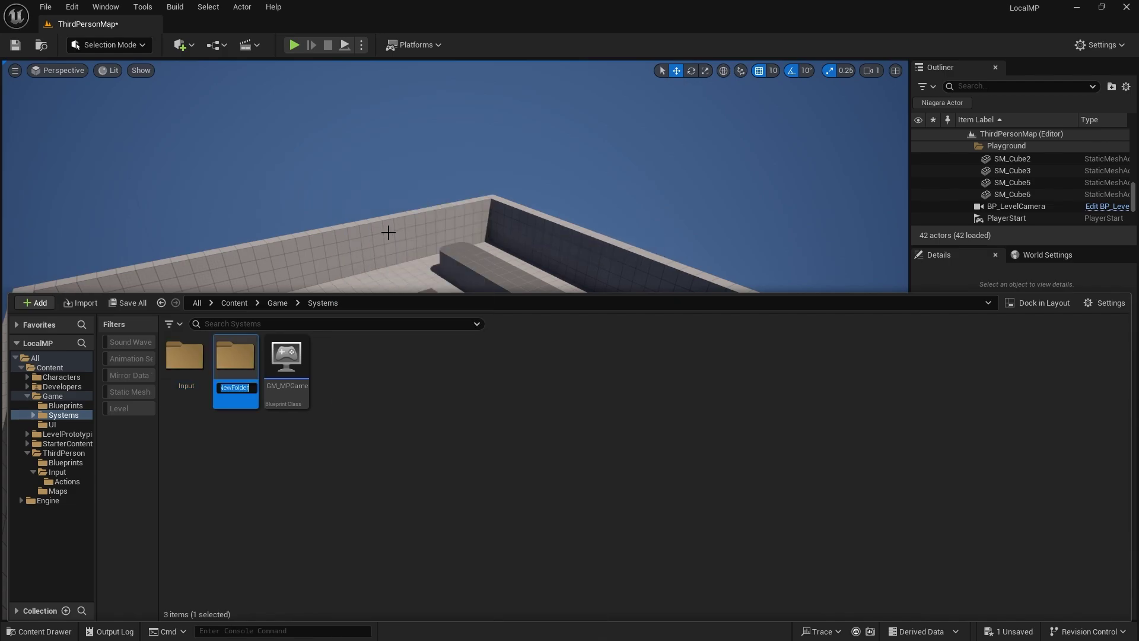
pyautogui.write('Menu')
pyautogui.press('Return')
# Add a subfolder to Systems and name it SaveData, correcting any typo in the name.
pyautogui.rightClick(356, 404)
pyautogui.click(399, 229)
pyautogui.write('SaveDaata')
pyautogui.press('Return')
pyautogui.press('F2')
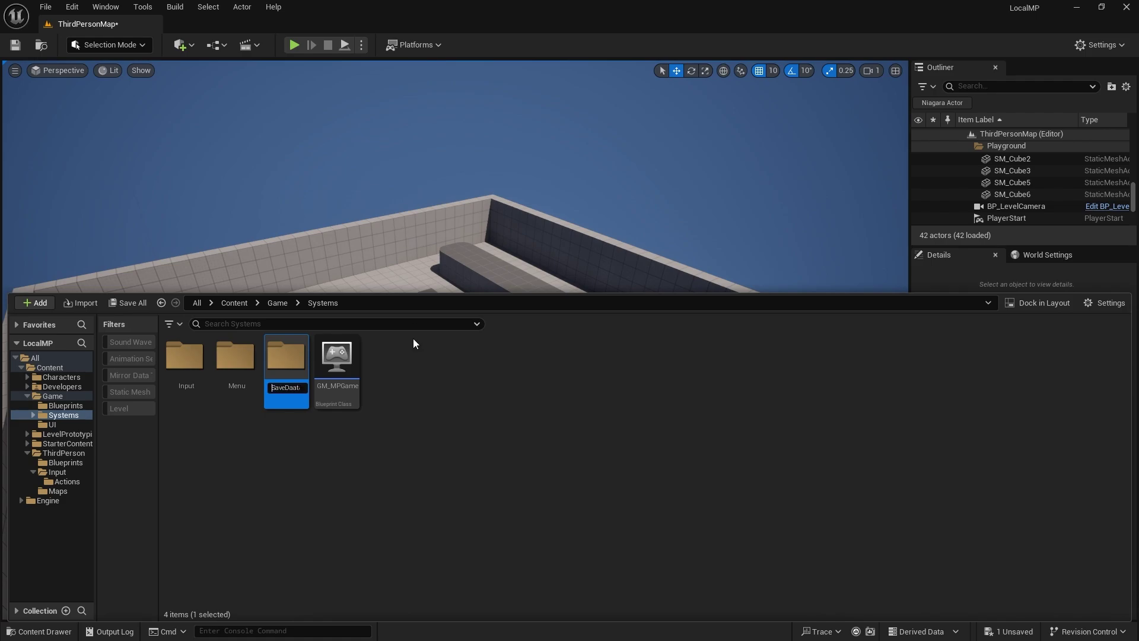
pyautogui.press('Delete')
pyautogui.press('Return')
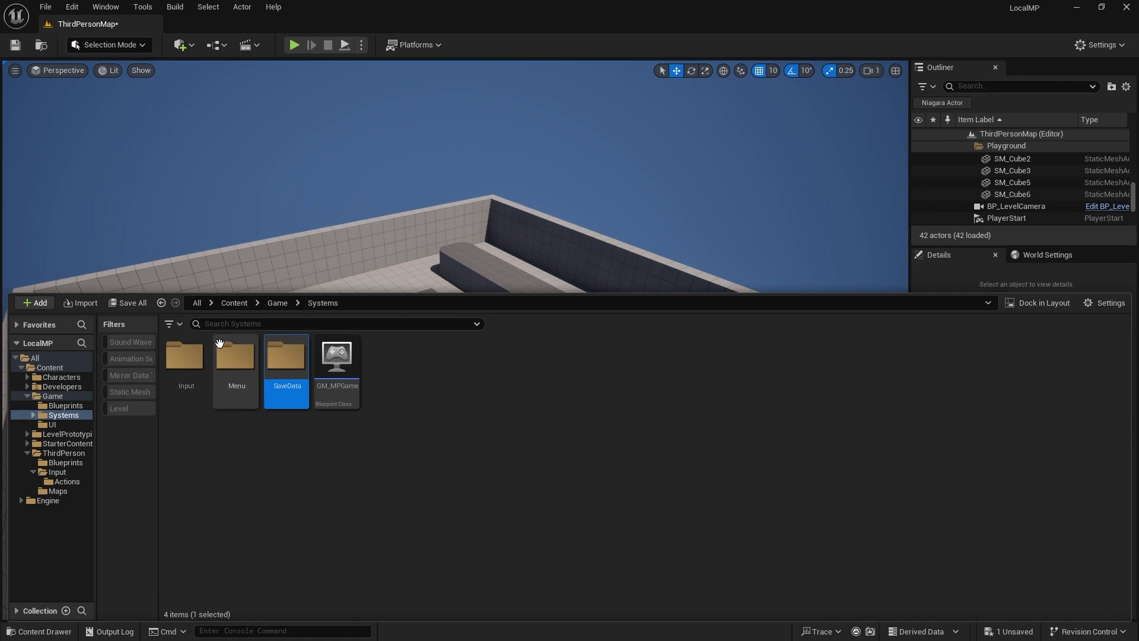
# Go back to the Game folder and create a folder named Maps.
pyautogui.click(278, 304)
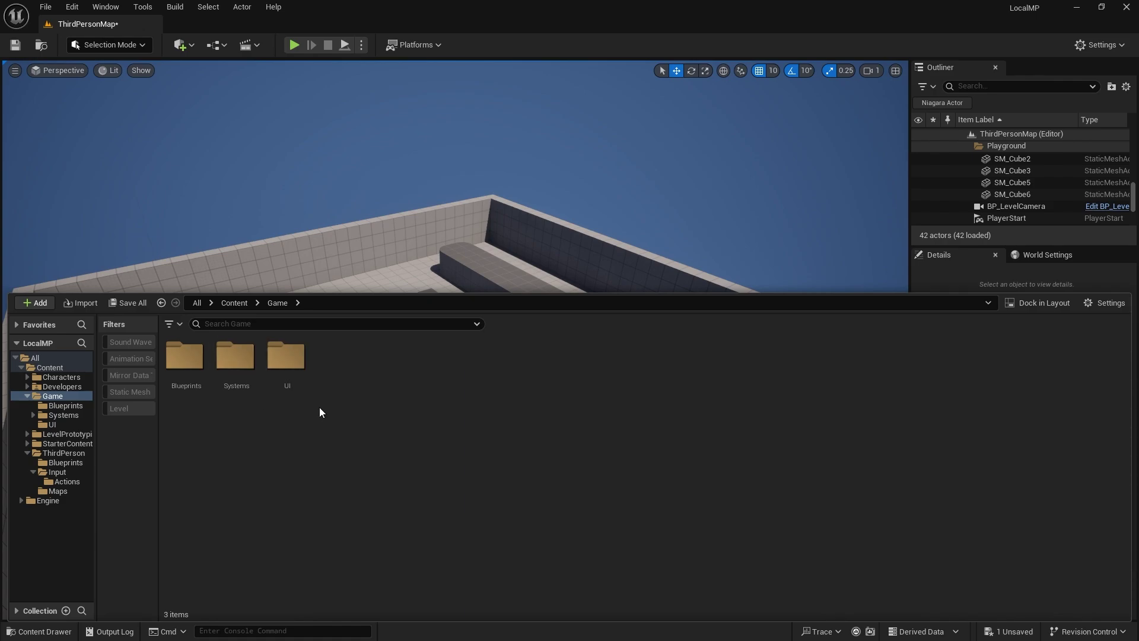
pyautogui.rightClick(335, 382)
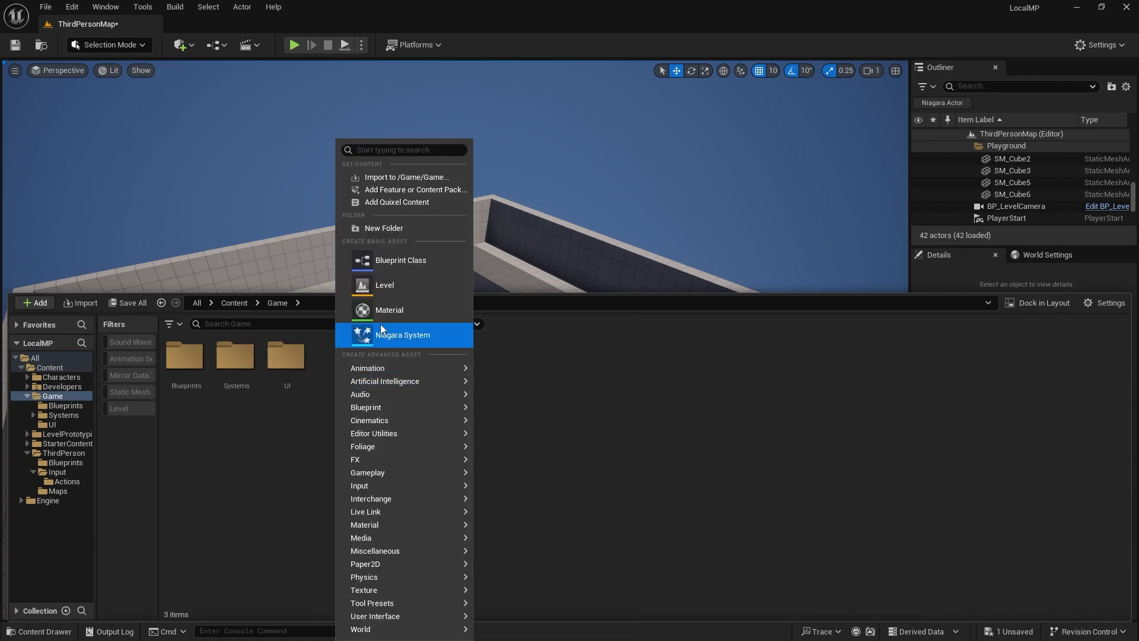
pyautogui.click(377, 236)
pyautogui.write('Maps')
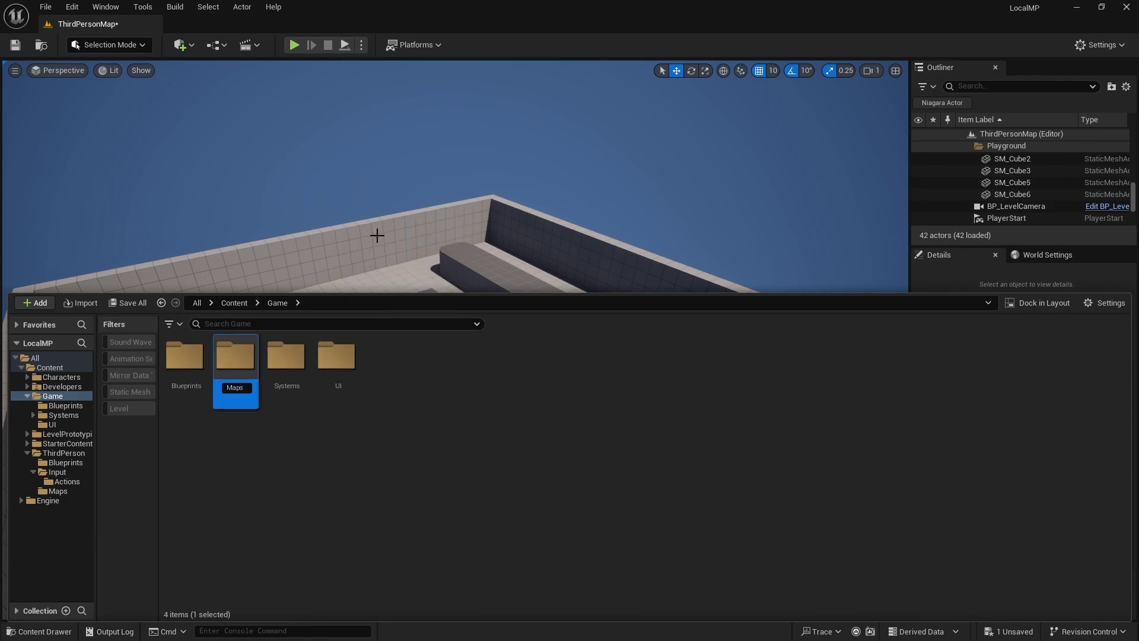
pyautogui.press('Return')
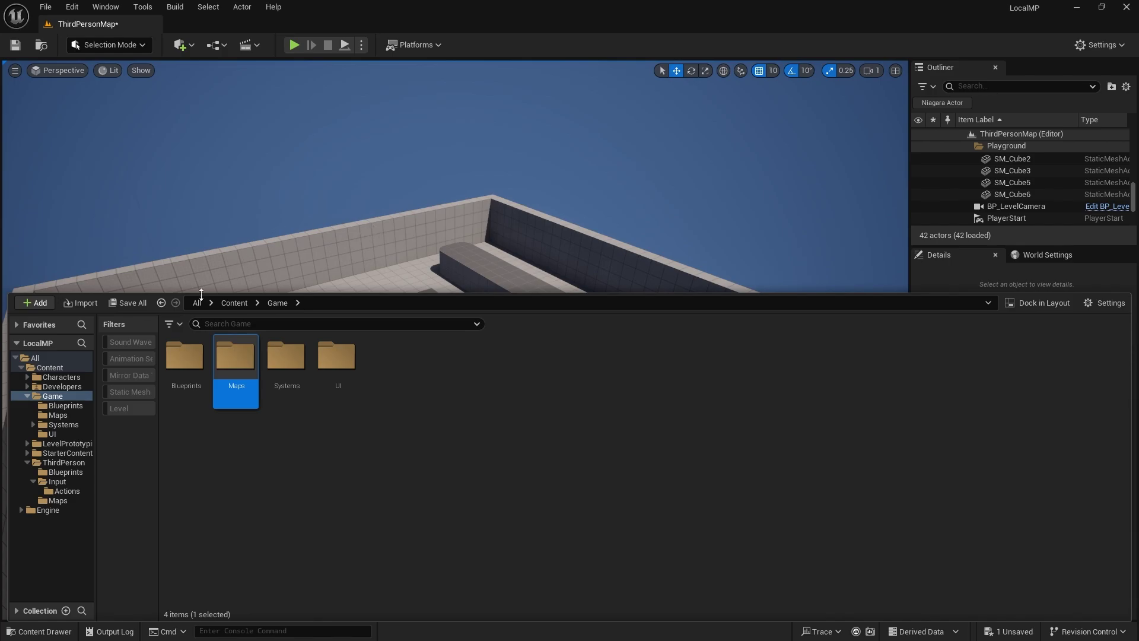
# Open the Maps folder and create a subfolder named Development Maps.
pyautogui.doubleClick(236, 355)
pyautogui.rightClick(219, 375)
pyautogui.moveTo(268, 363)
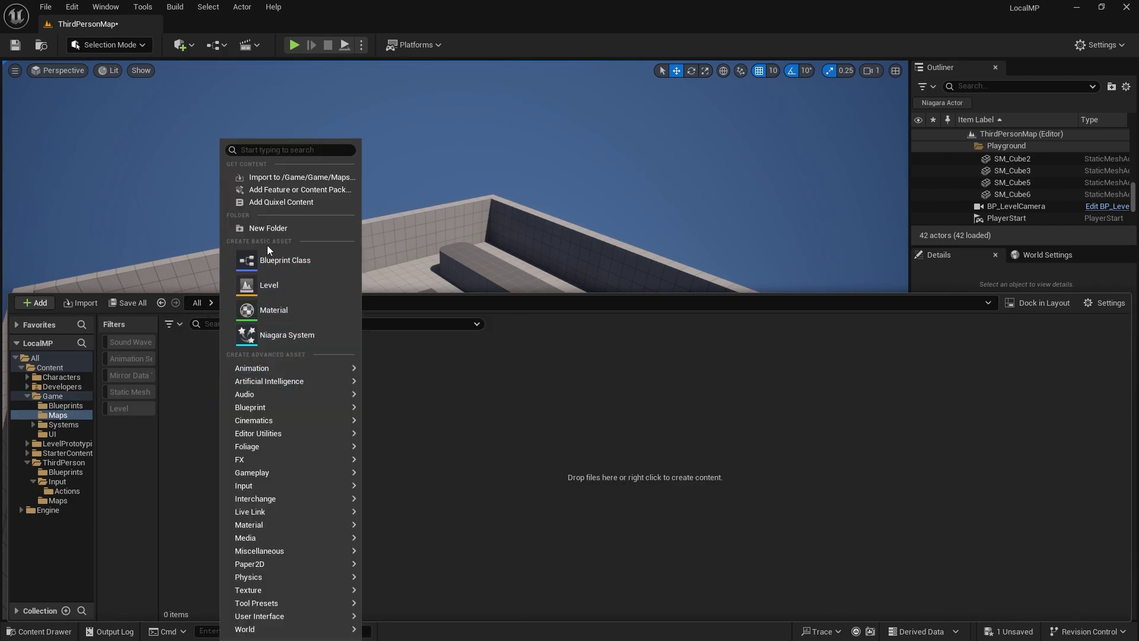
pyautogui.click(267, 229)
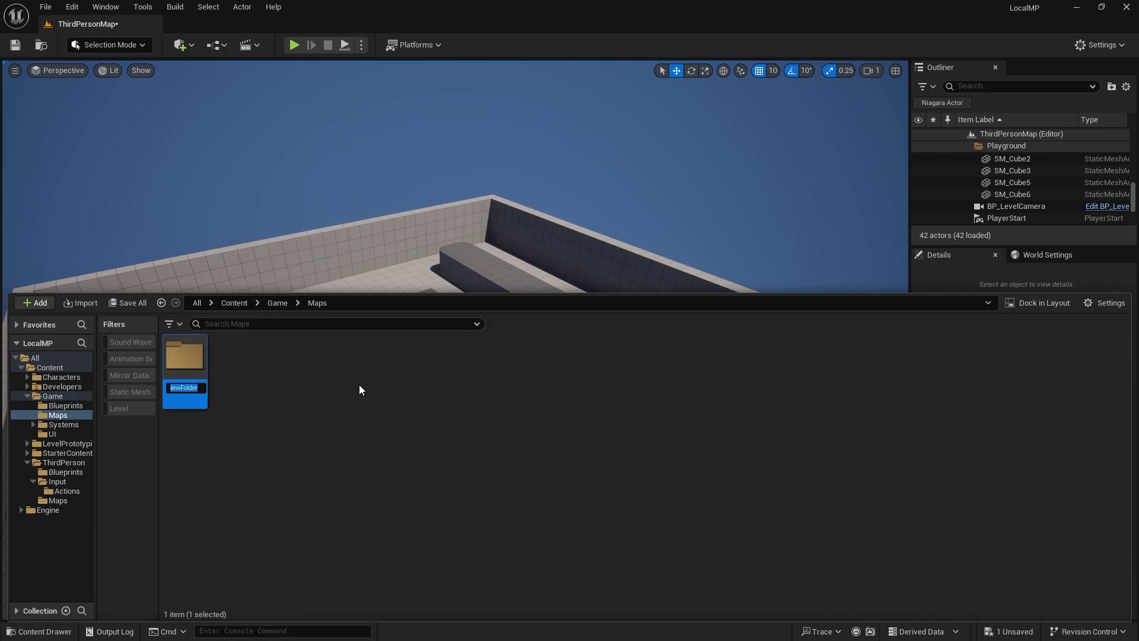
pyautogui.write('Developm')
pyautogui.write('ent Maps')
pyautogui.press('Return')
# Create a subfolder named Level_1 in Maps, look inside it and return to Maps.
pyautogui.rightClick(279, 380)
pyautogui.click(320, 229)
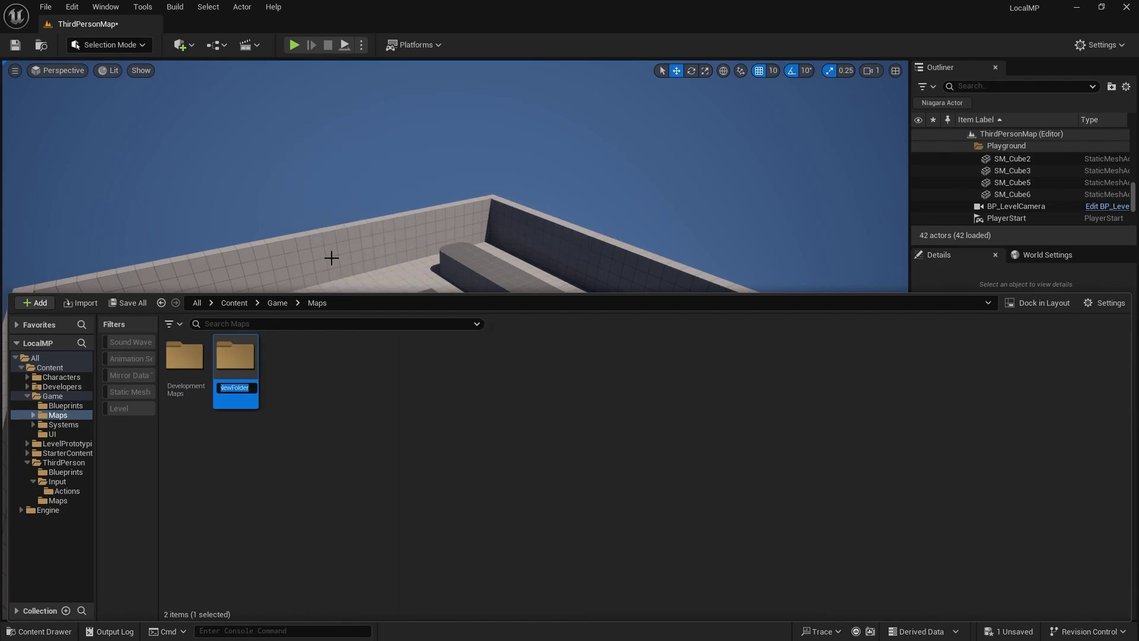
pyautogui.write('Level_1')
pyautogui.press('Return')
pyautogui.doubleClick(243, 358)
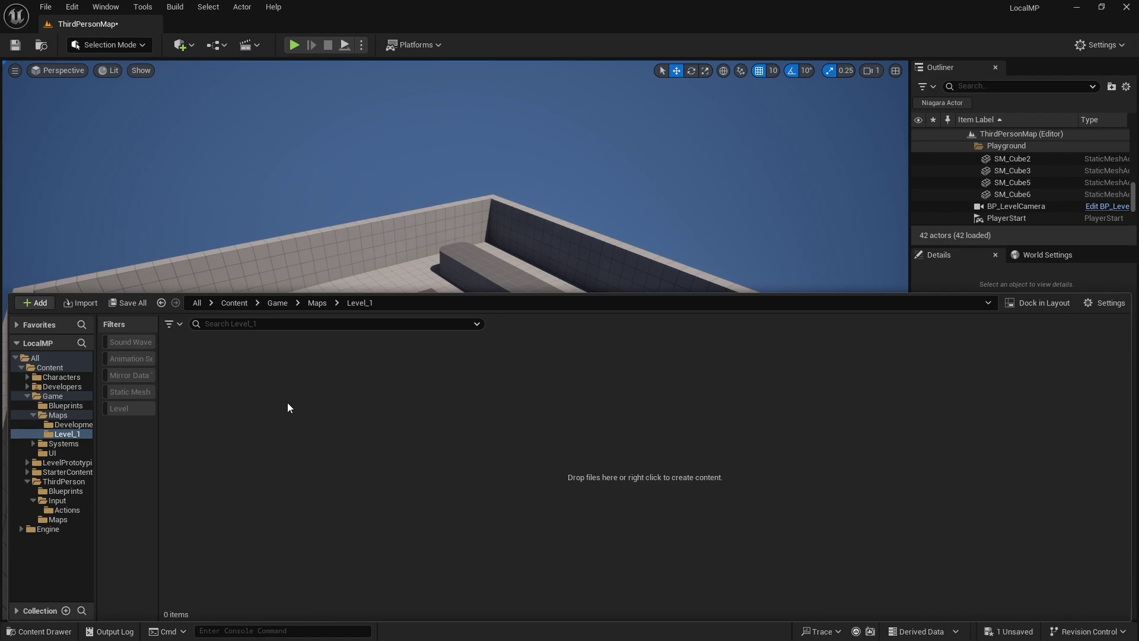
pyautogui.click(317, 303)
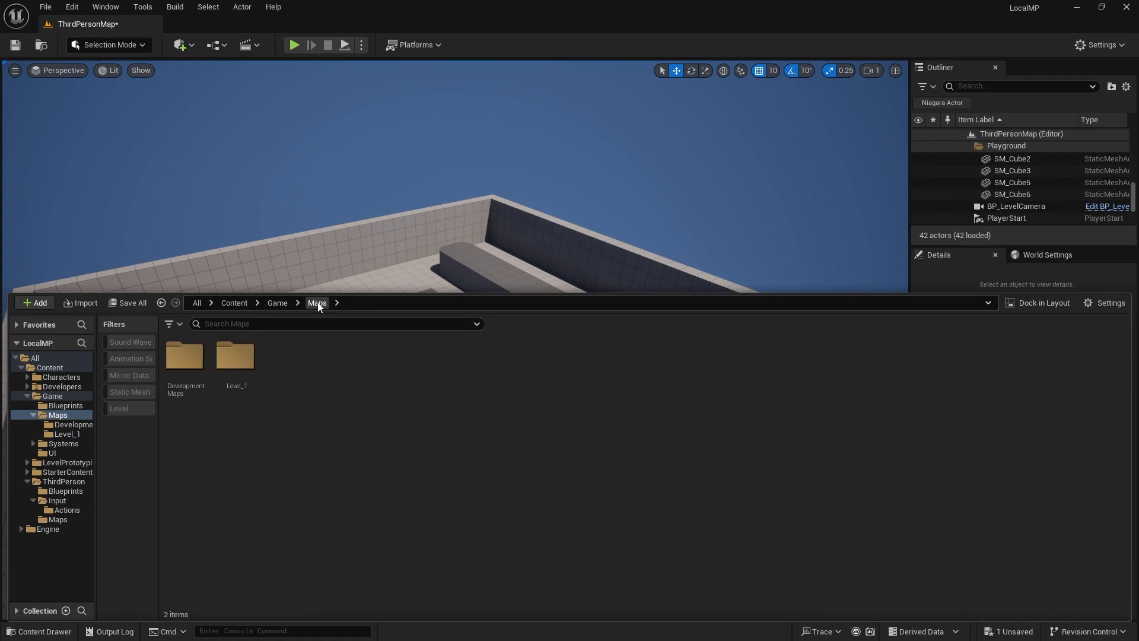
# Return to the Game folder and create a folder named VFX.
pyautogui.click(278, 303)
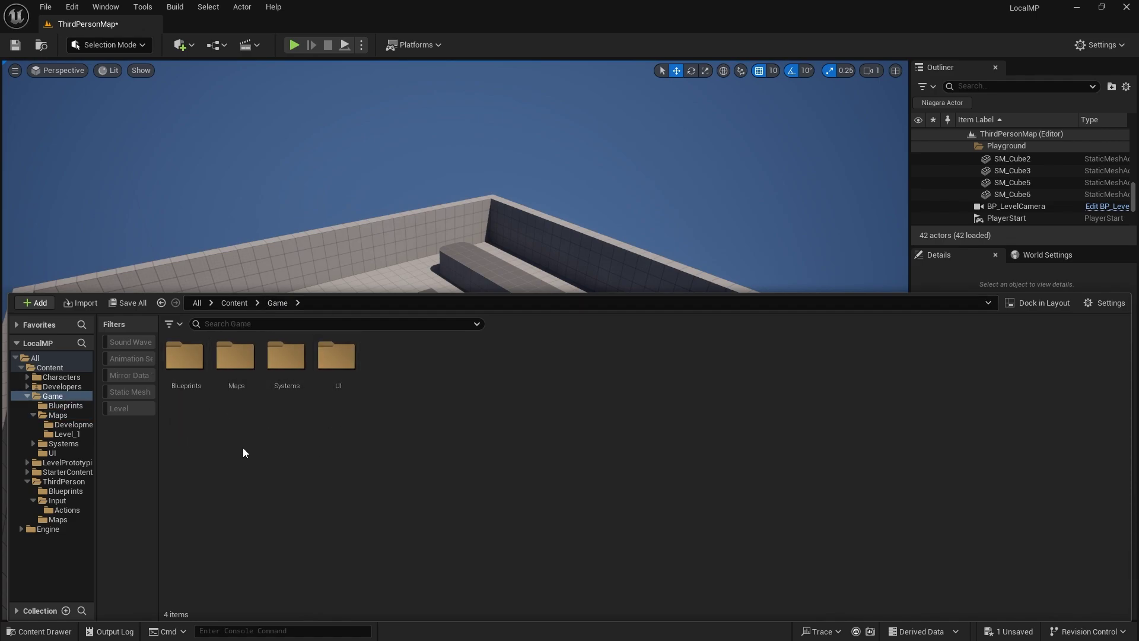
pyautogui.rightClick(373, 386)
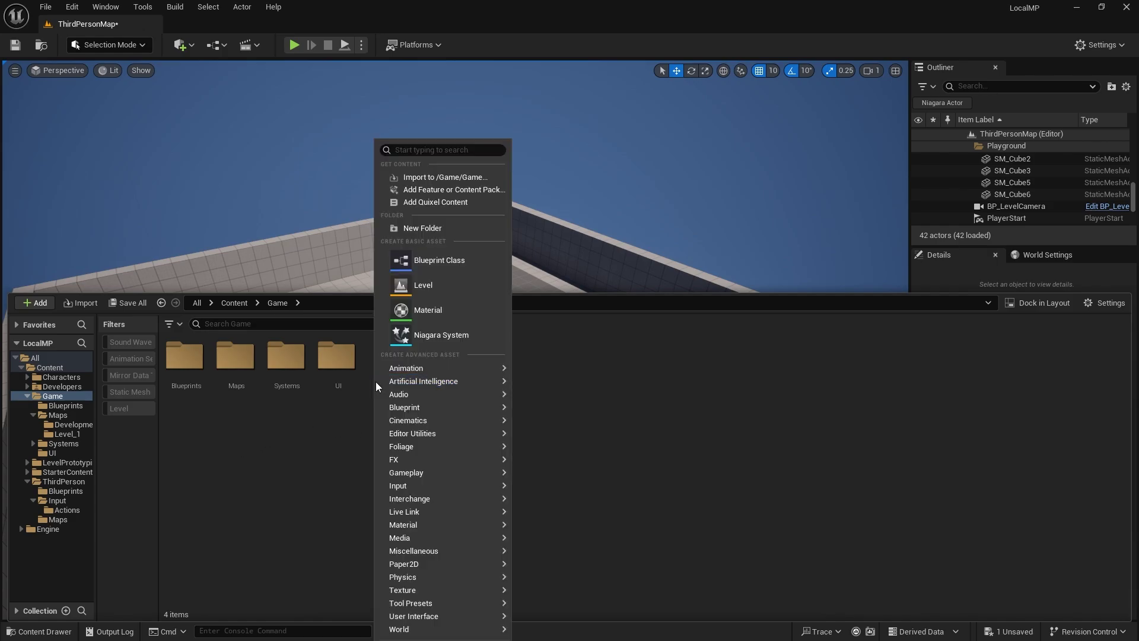
pyautogui.click(439, 228)
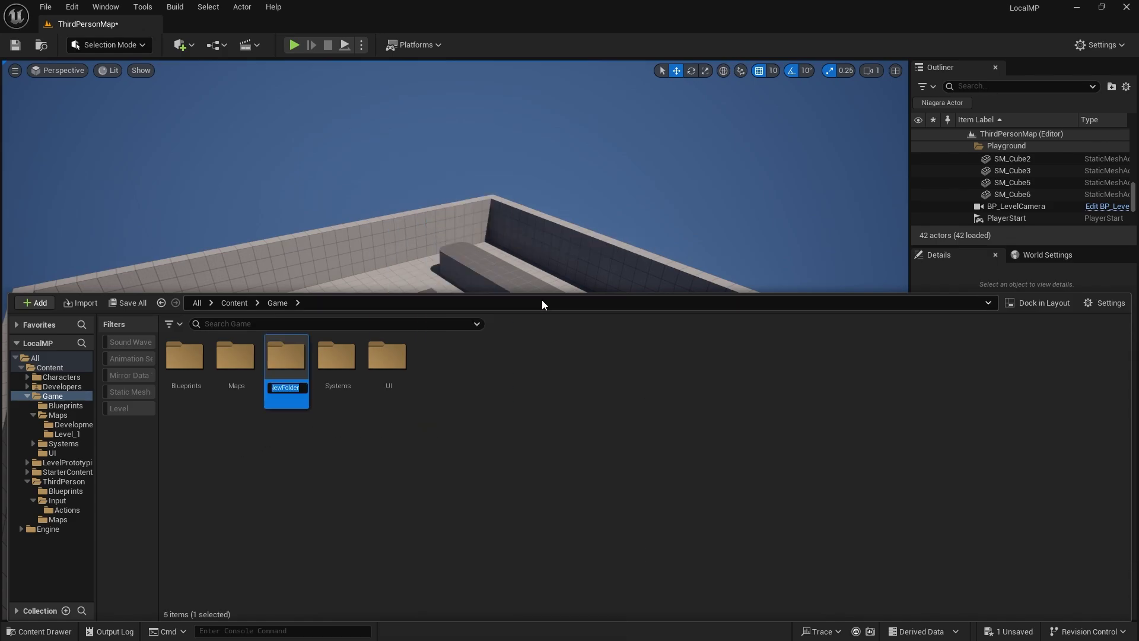
pyautogui.write('VFX')
pyautogui.press('Return')
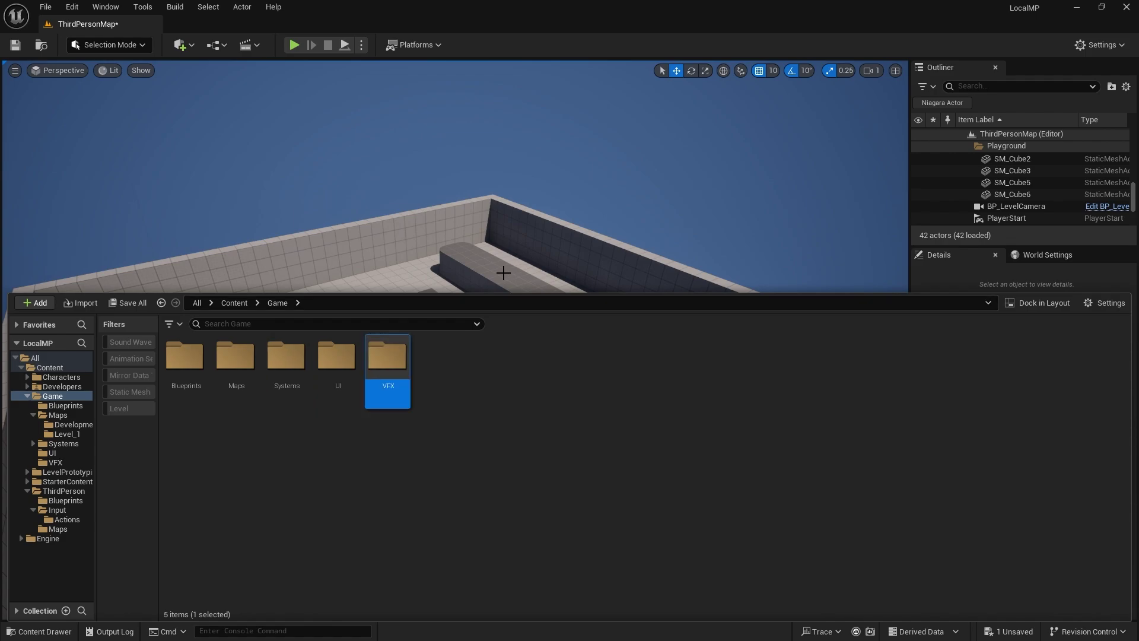
# Create a folder named Audio in the Game folder.
pyautogui.rightClick(515, 338)
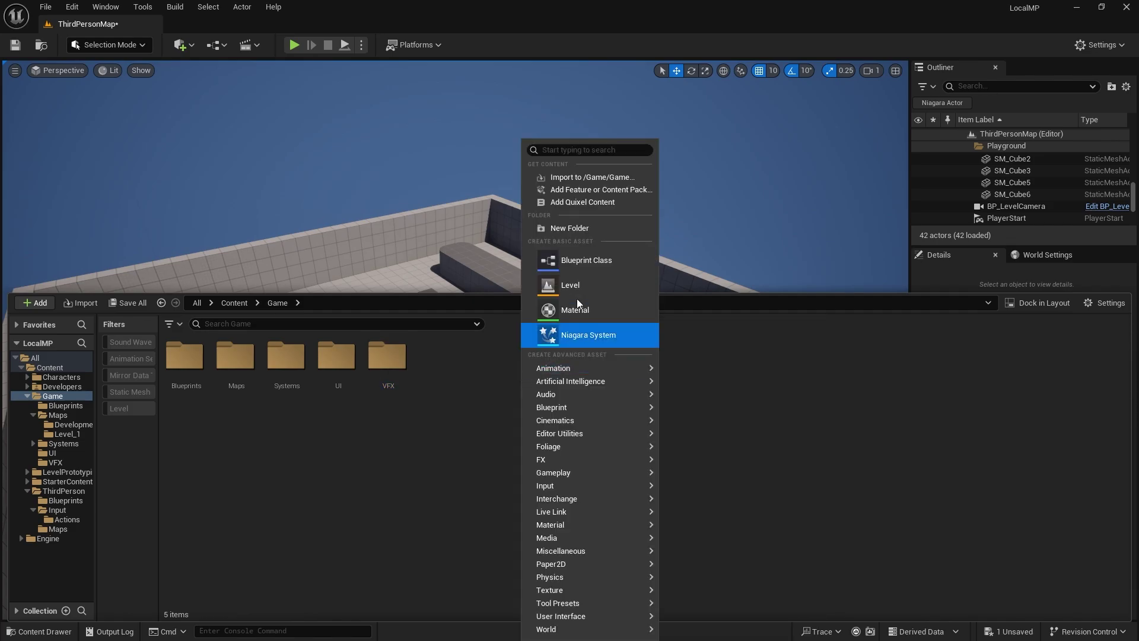
pyautogui.click(583, 233)
pyautogui.write('Audio')
pyautogui.press('Return')
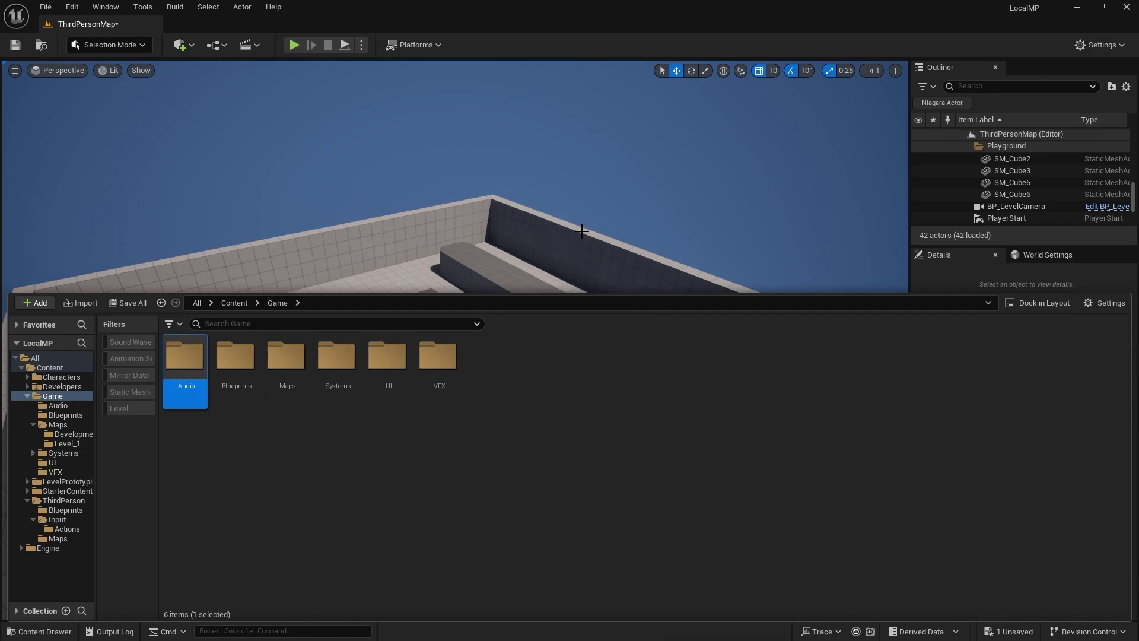
# Open the Audio folder and create a subfolder named SFX.
pyautogui.doubleClick(186, 357)
pyautogui.rightClick(214, 353)
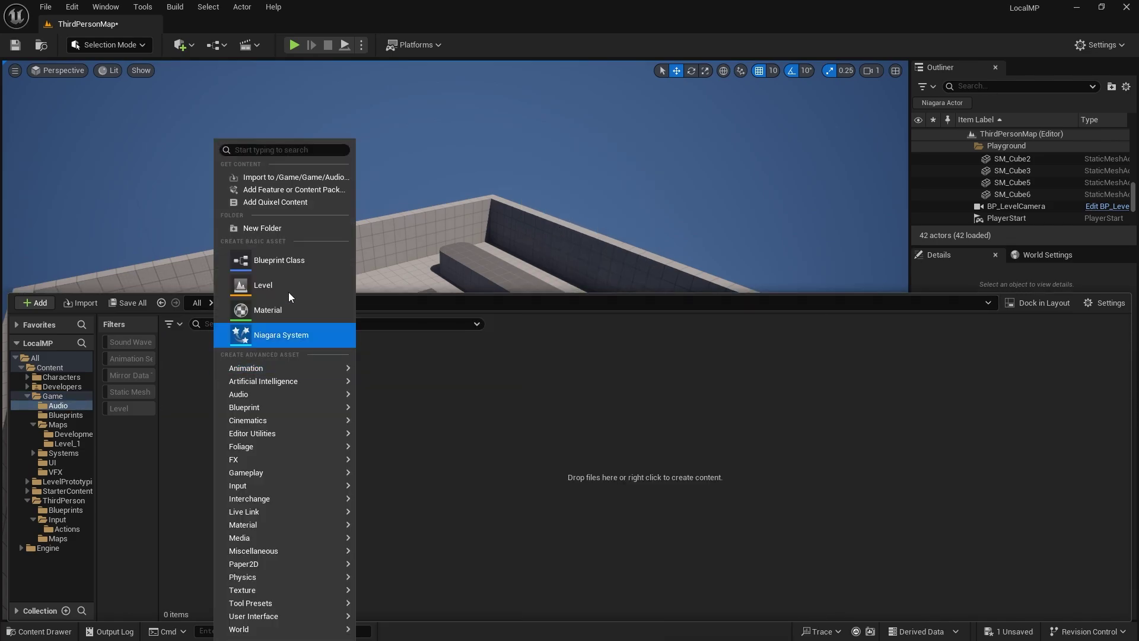
pyautogui.click(287, 228)
pyautogui.write('SFX')
pyautogui.press('Return')
# Add a subfolder named Music to the Audio folder.
pyautogui.rightClick(258, 394)
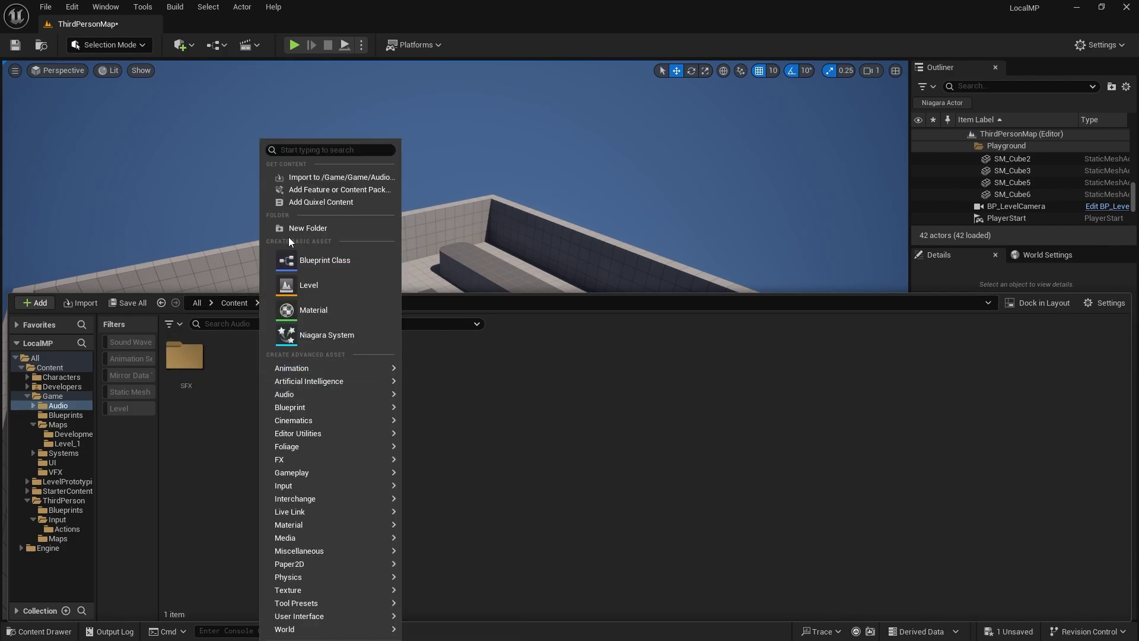
pyautogui.click(292, 230)
pyautogui.write('Music')
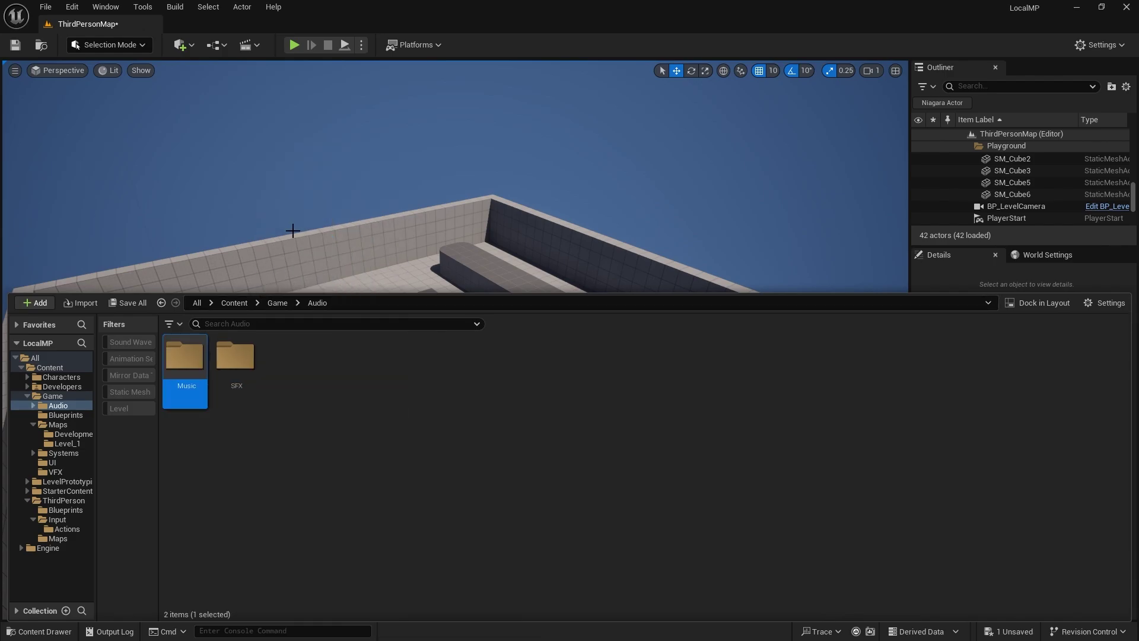
# Return to the Game folder and create a folder named Materials.
pyautogui.press('Return')
pyautogui.click(277, 303)
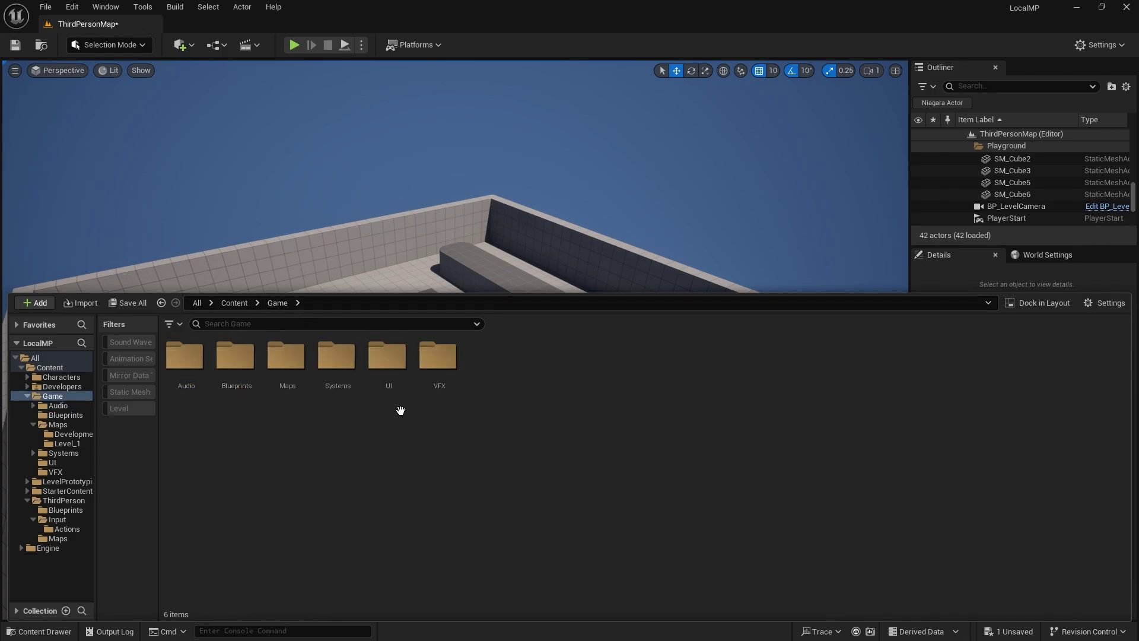
pyautogui.rightClick(484, 374)
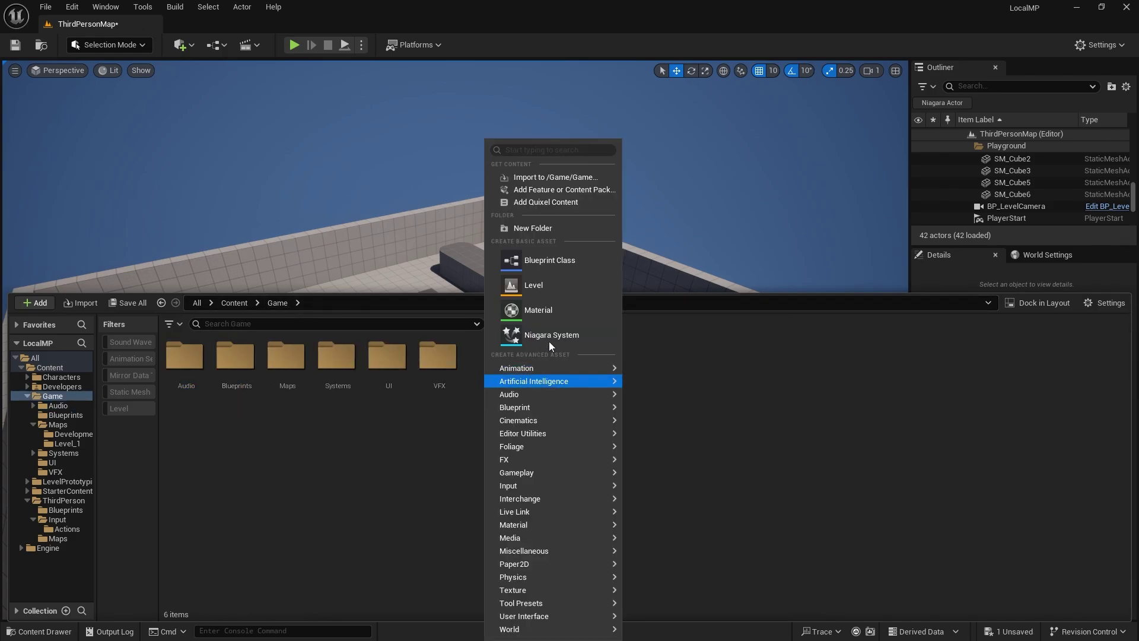
pyautogui.click(540, 229)
pyautogui.write('Materials')
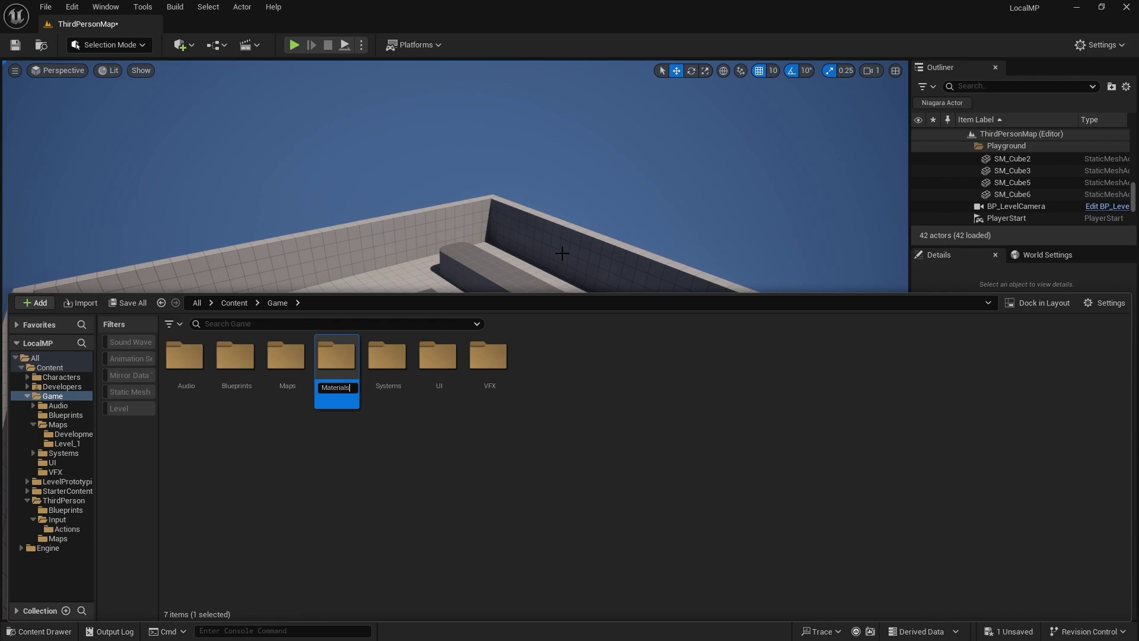
pyautogui.press('Return')
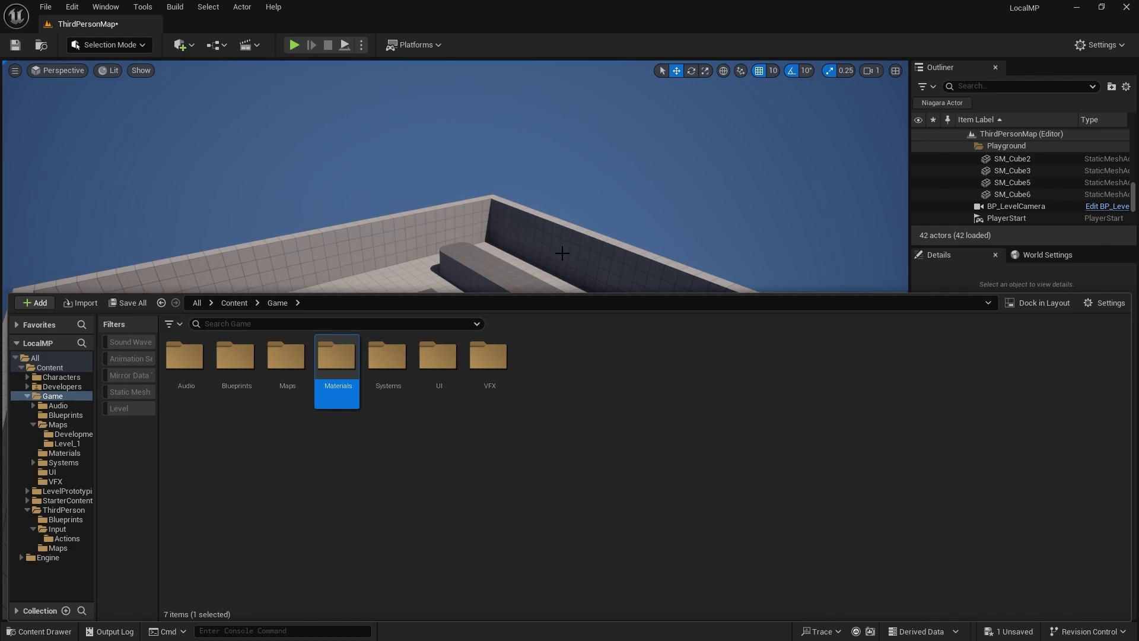
# Create a folder named Meshes in the Game folder.
pyautogui.click(507, 415)
pyautogui.rightClick(551, 355)
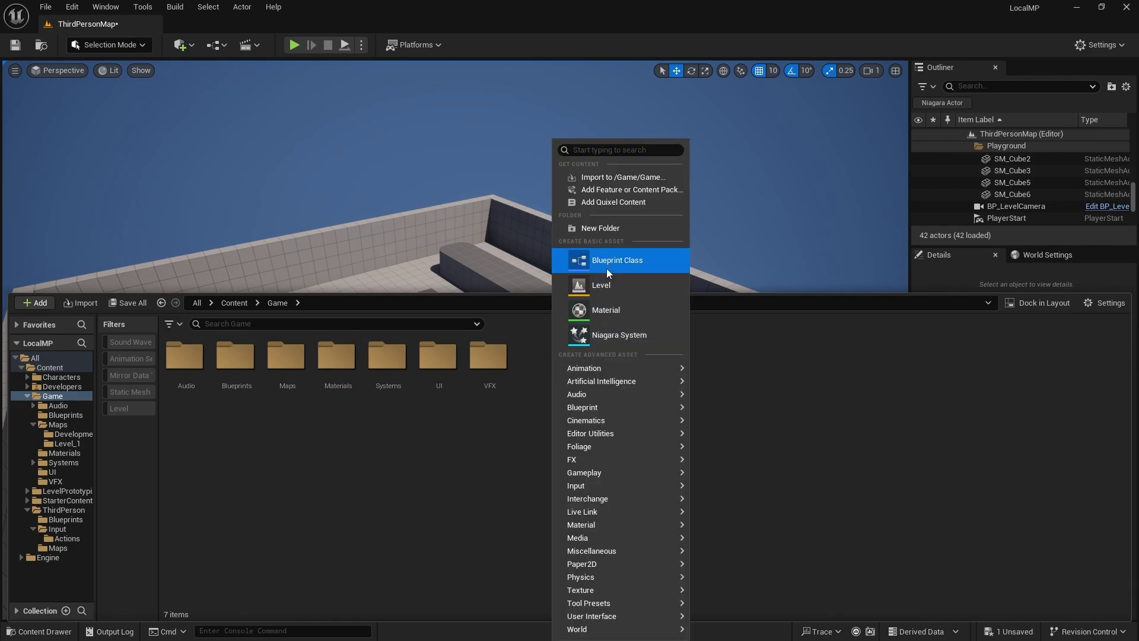
pyautogui.click(613, 229)
pyautogui.write('Meshes')
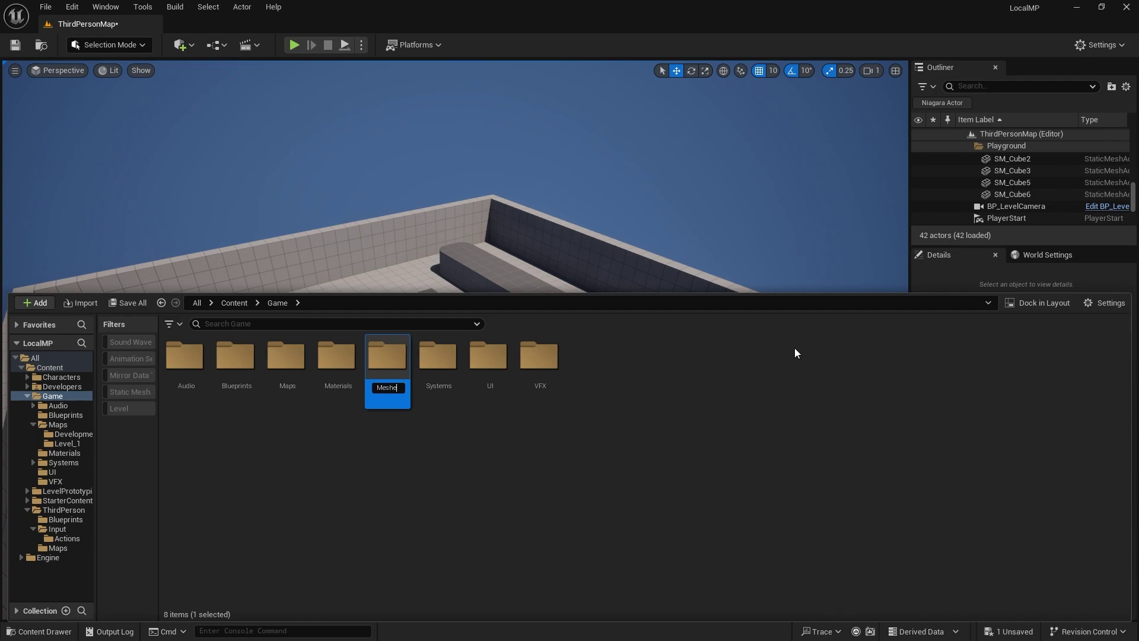
pyautogui.press('Return')
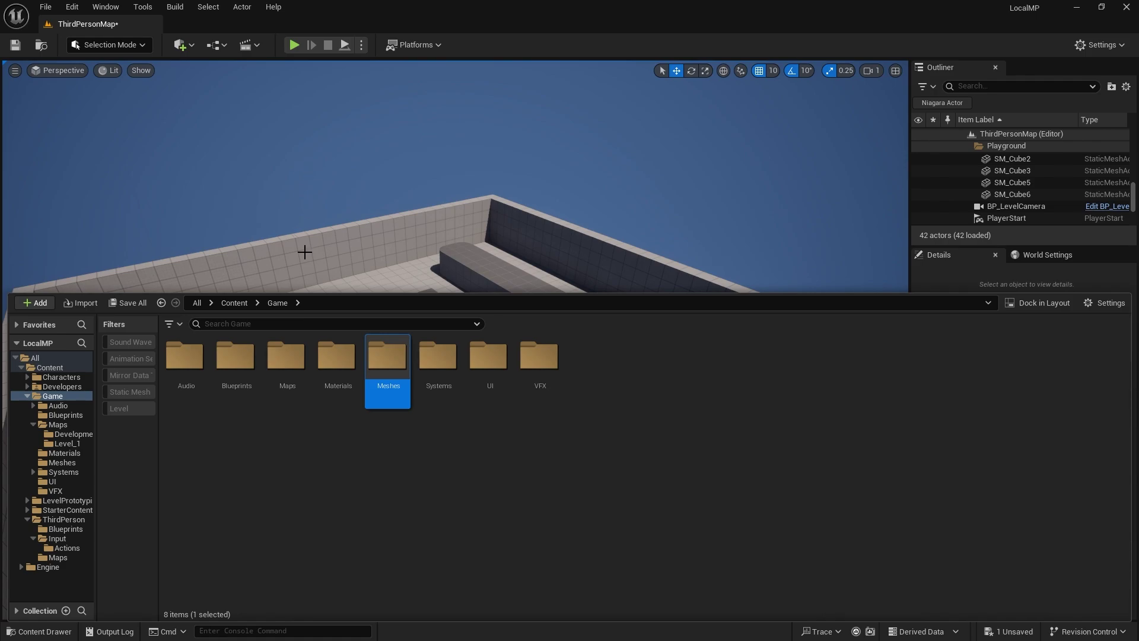
pyautogui.click(403, 420)
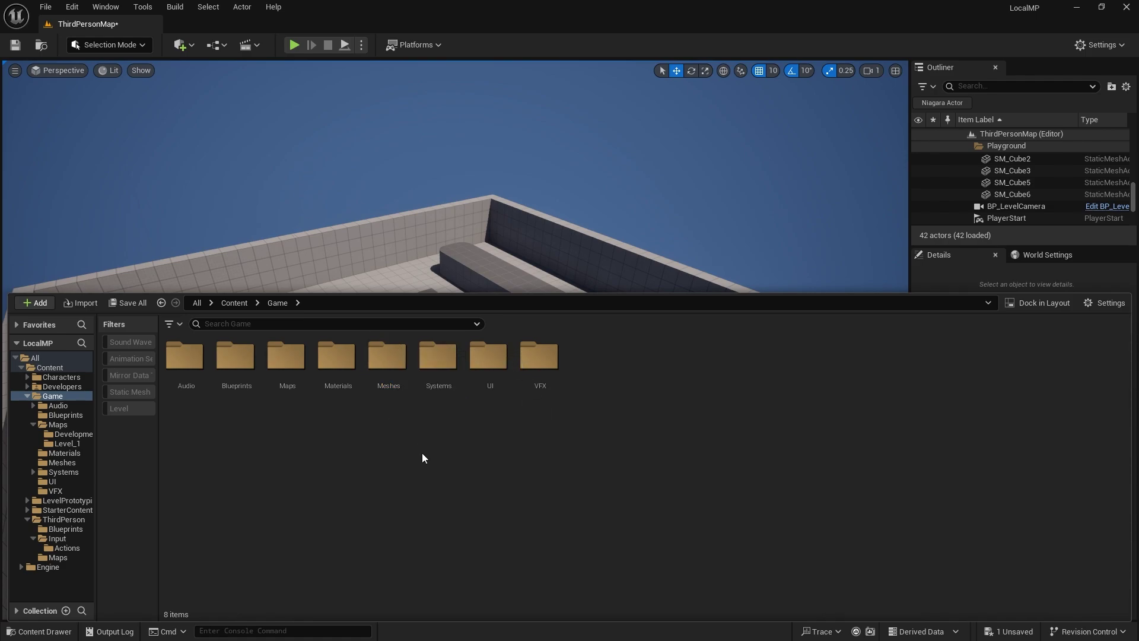
# Open the UI folder and create a subfolder named Materials.
pyautogui.doubleClick(477, 361)
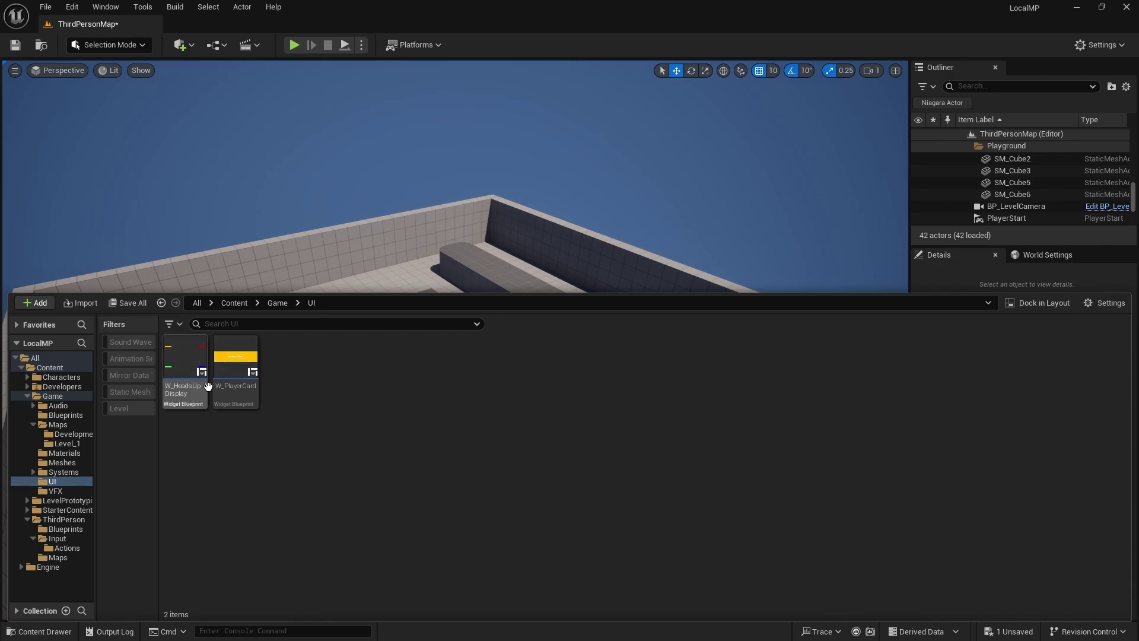
pyautogui.rightClick(353, 401)
pyautogui.click(451, 228)
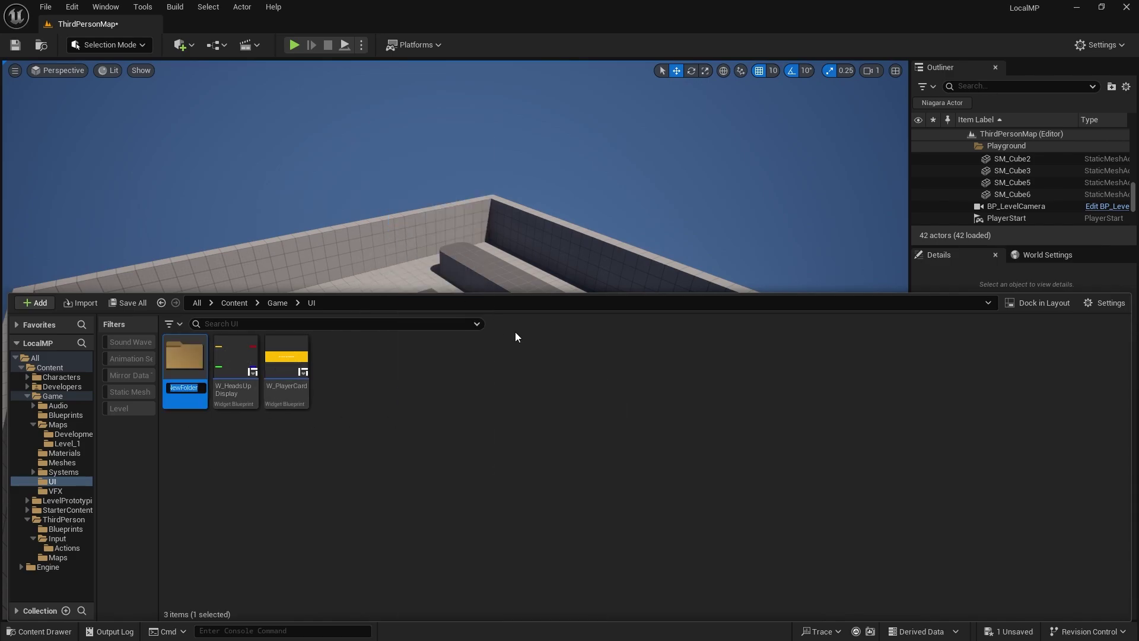
pyautogui.write('Materials')
pyautogui.press('Return')
# Go back to the Game folder, open VFX and create a subfolder named Particle Systems.
pyautogui.click(277, 303)
pyautogui.doubleClick(538, 363)
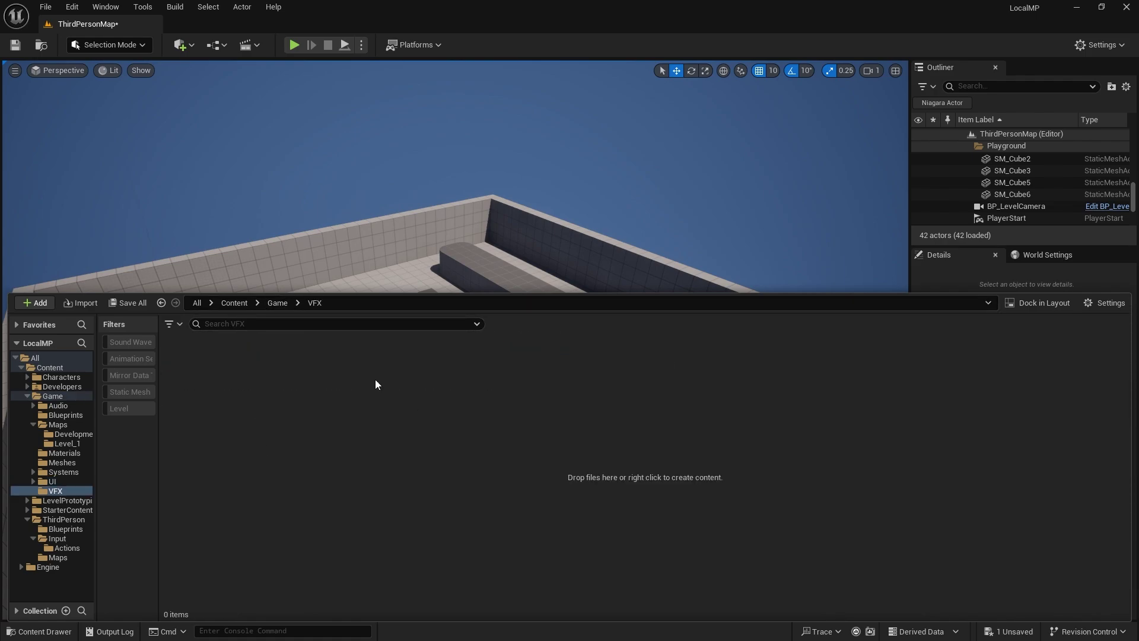
pyautogui.rightClick(375, 379)
pyautogui.click(394, 233)
pyautogui.write('Particle Systems')
pyautogui.press('Return')
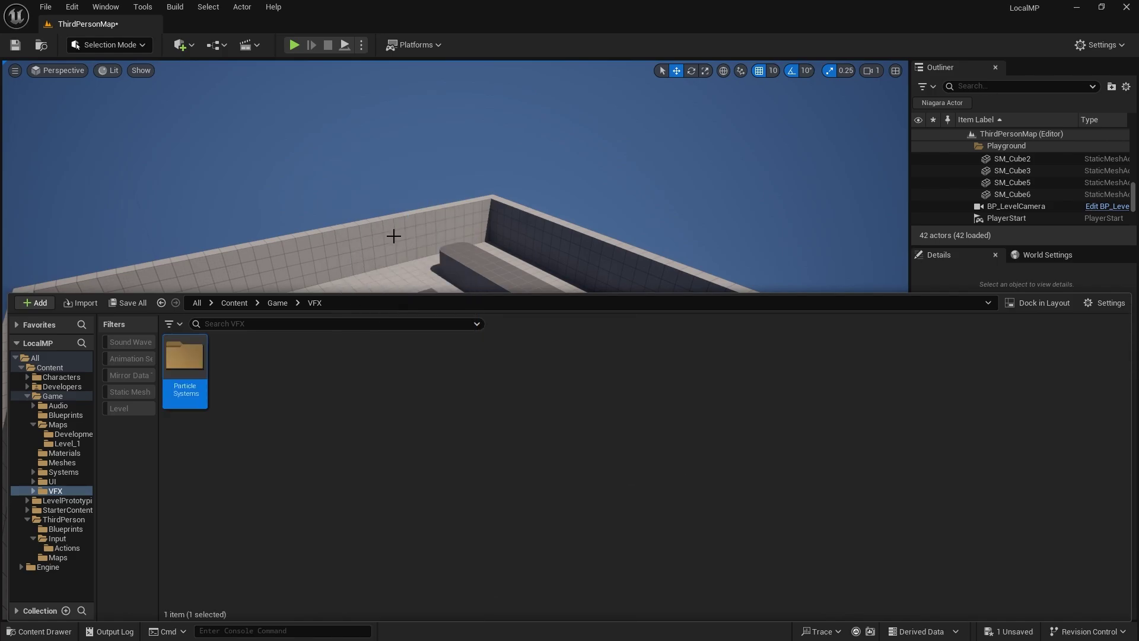
# Add a subfolder named PostProcess to the VFX folder.
pyautogui.rightClick(289, 388)
pyautogui.write('P')
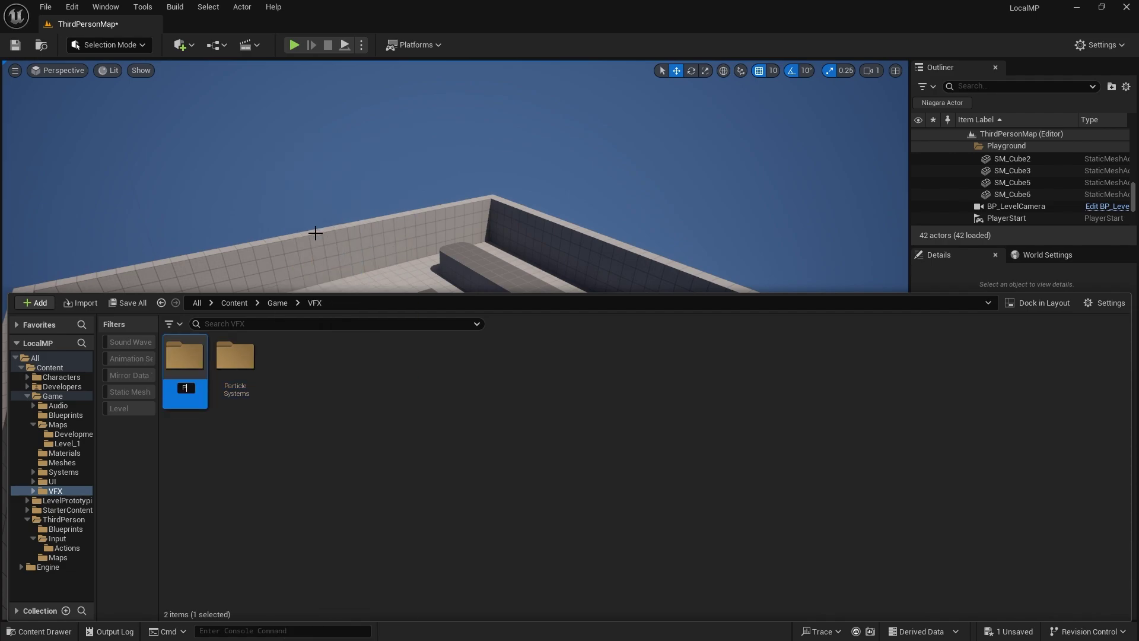
pyautogui.write('ostProcess')
pyautogui.press('Return')
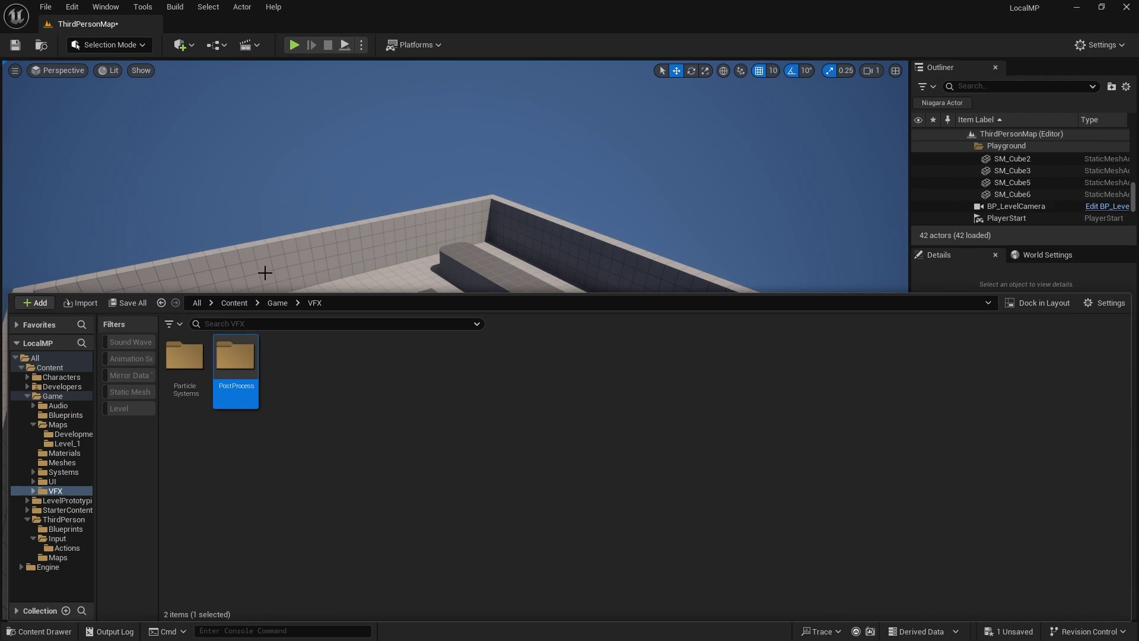
# Return to the UI folder through Game and create a subfolder named Fonts.
pyautogui.click(277, 303)
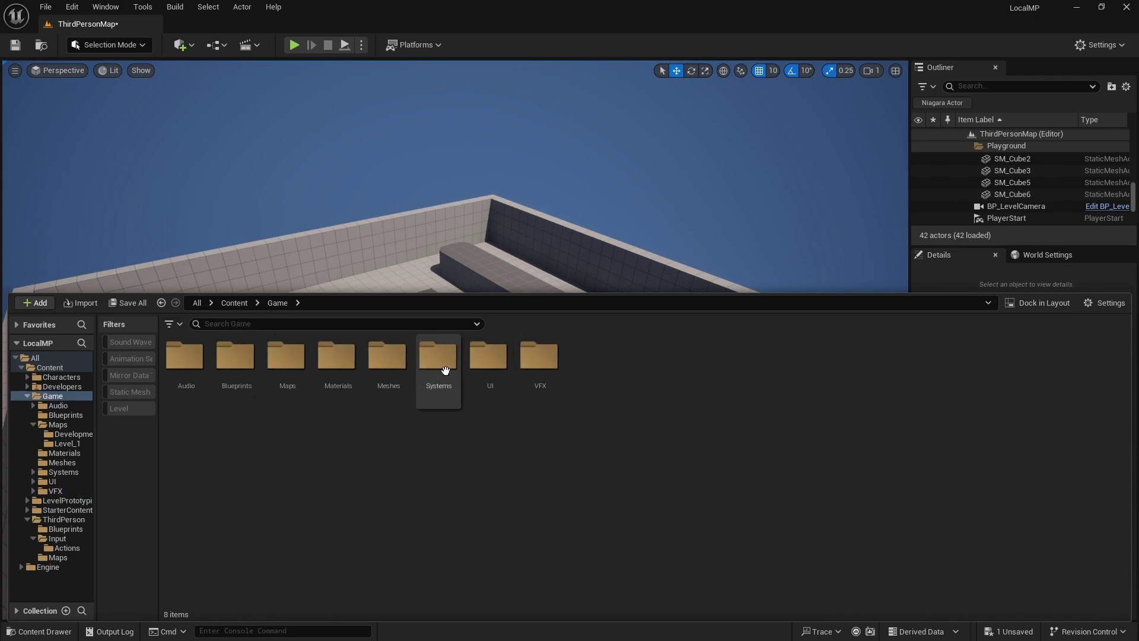
pyautogui.doubleClick(488, 358)
pyautogui.rightClick(364, 382)
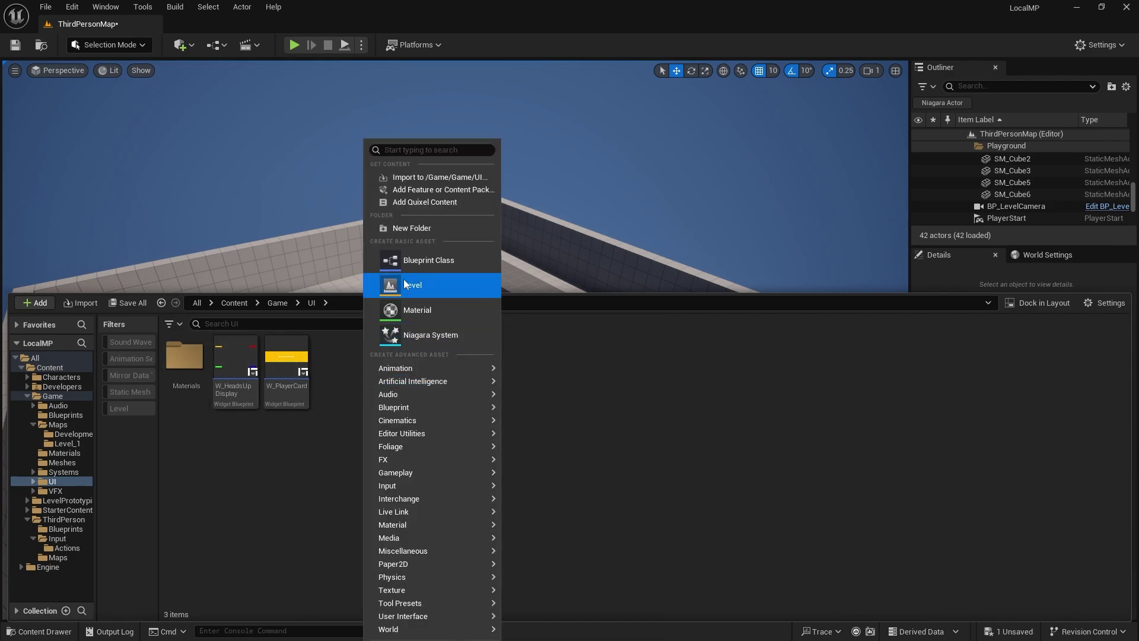
pyautogui.click(404, 230)
pyautogui.write('Fonts')
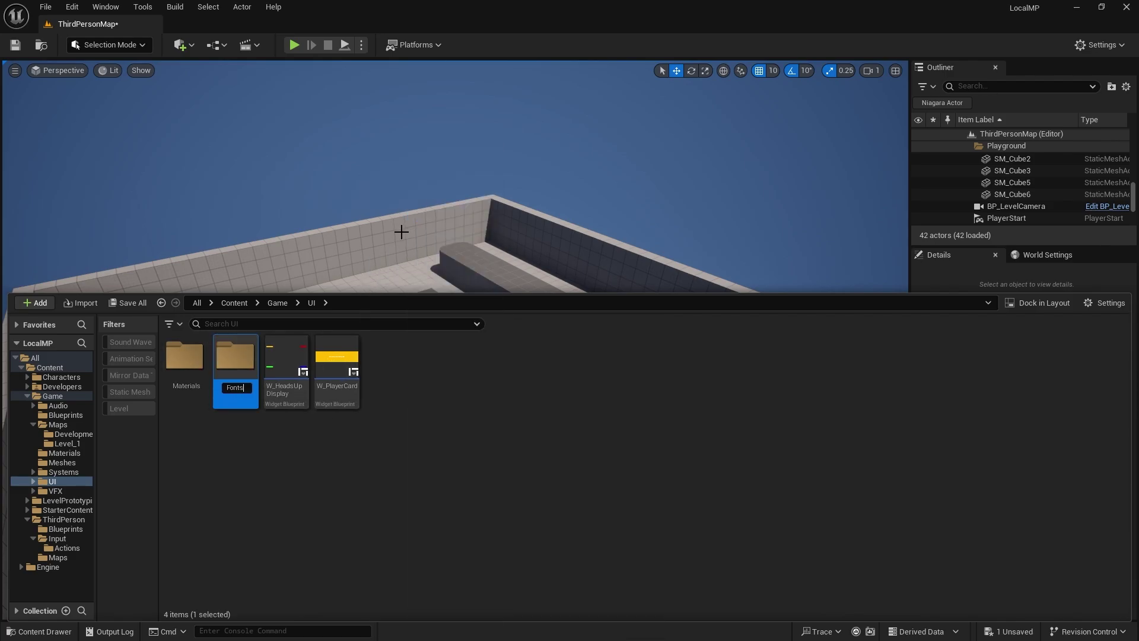
pyautogui.press('Return')
# Import the Garet-Book font file into the UI Fonts folder and create a new Font asset from it.
pyautogui.doubleClick(177, 358)
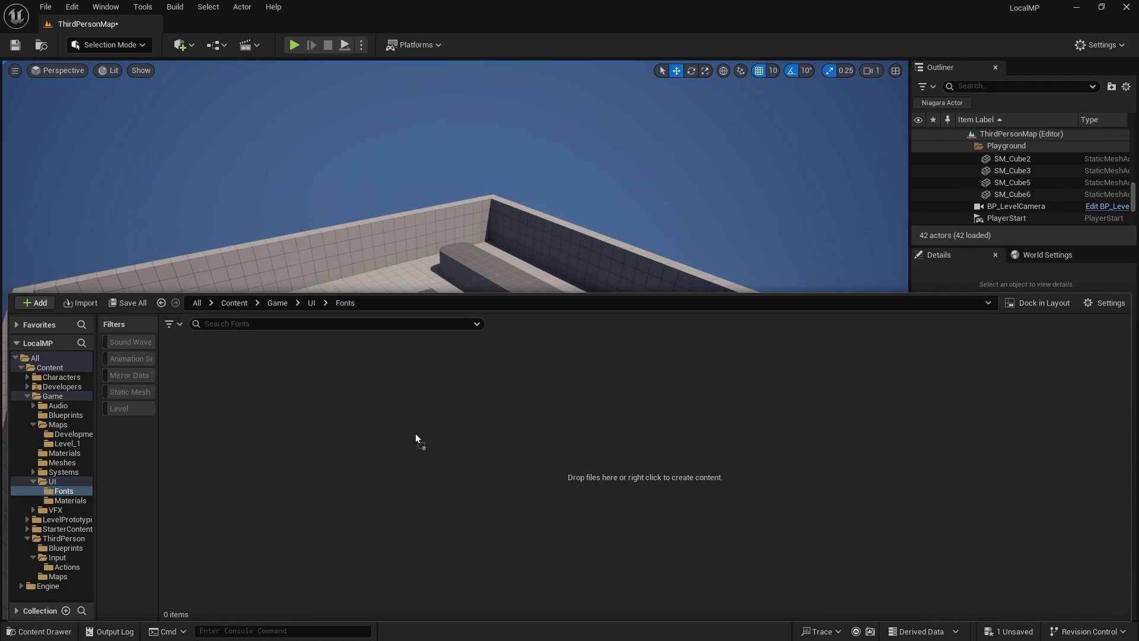
pyautogui.moveTo(276, 391); pyautogui.dragTo(305, 392)
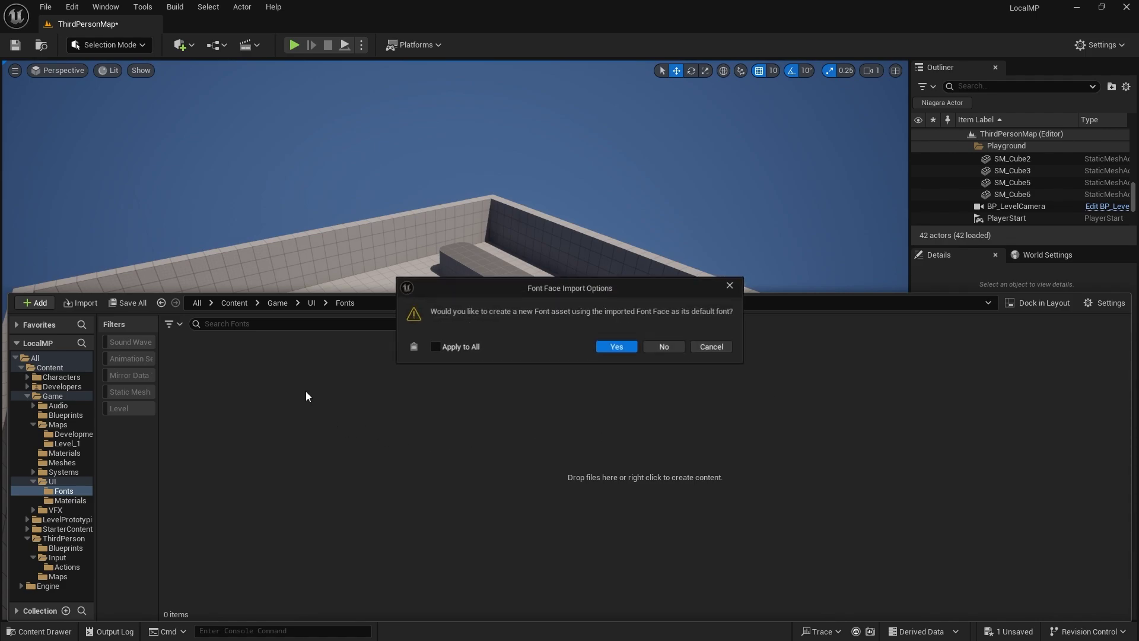
pyautogui.click(617, 347)
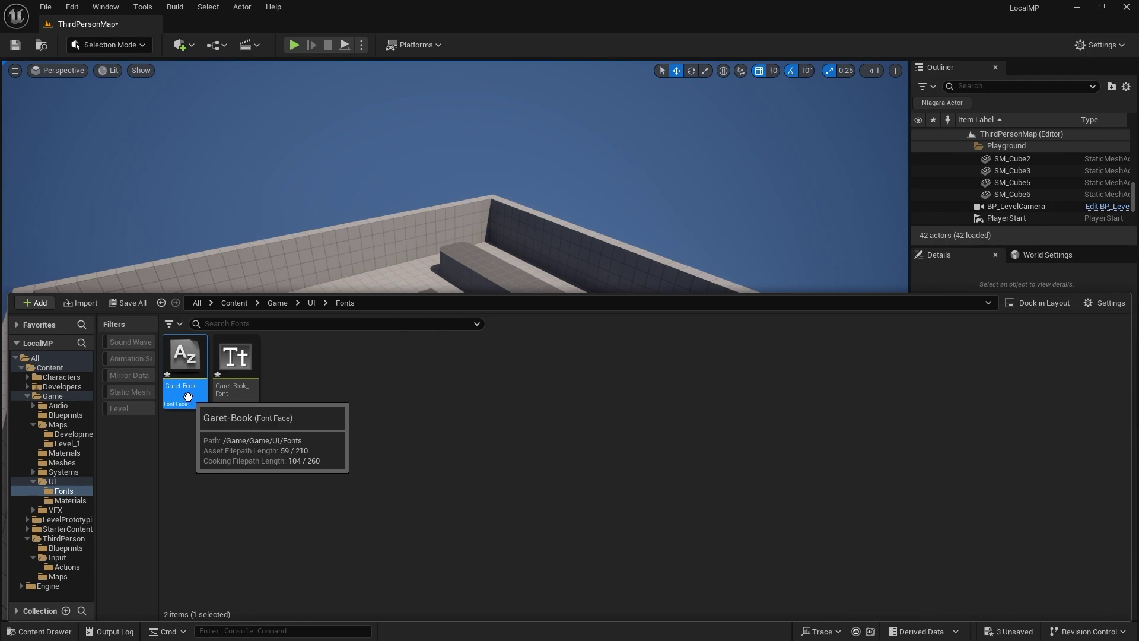
pyautogui.click(243, 468)
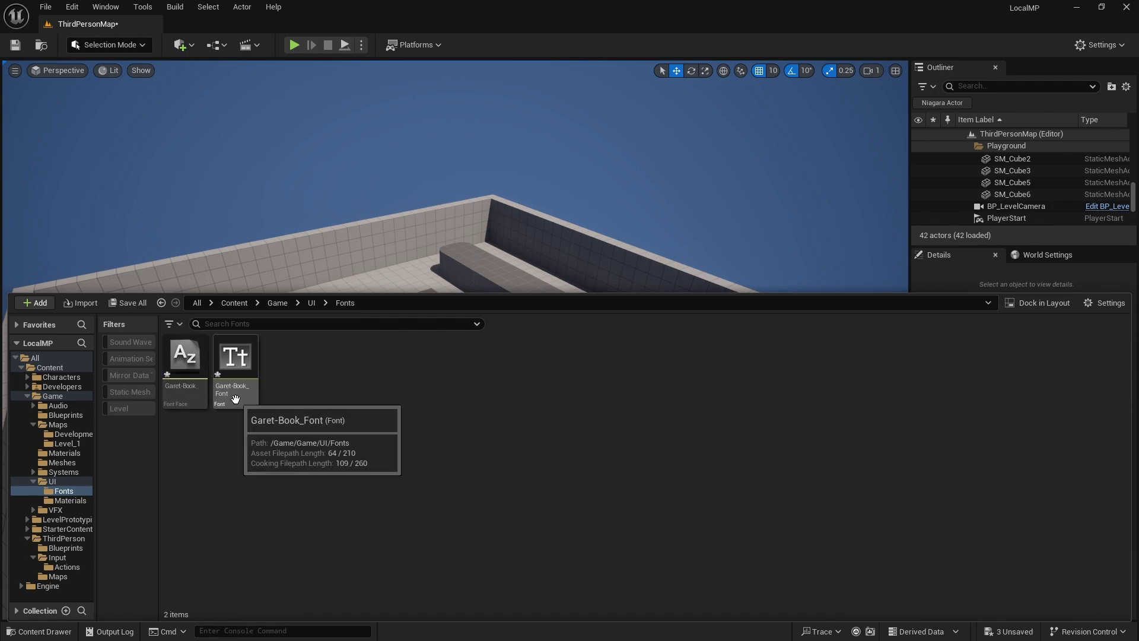
# Rename the imported Garet-Book Font asset as FONT_Garet.
pyautogui.click(239, 399)
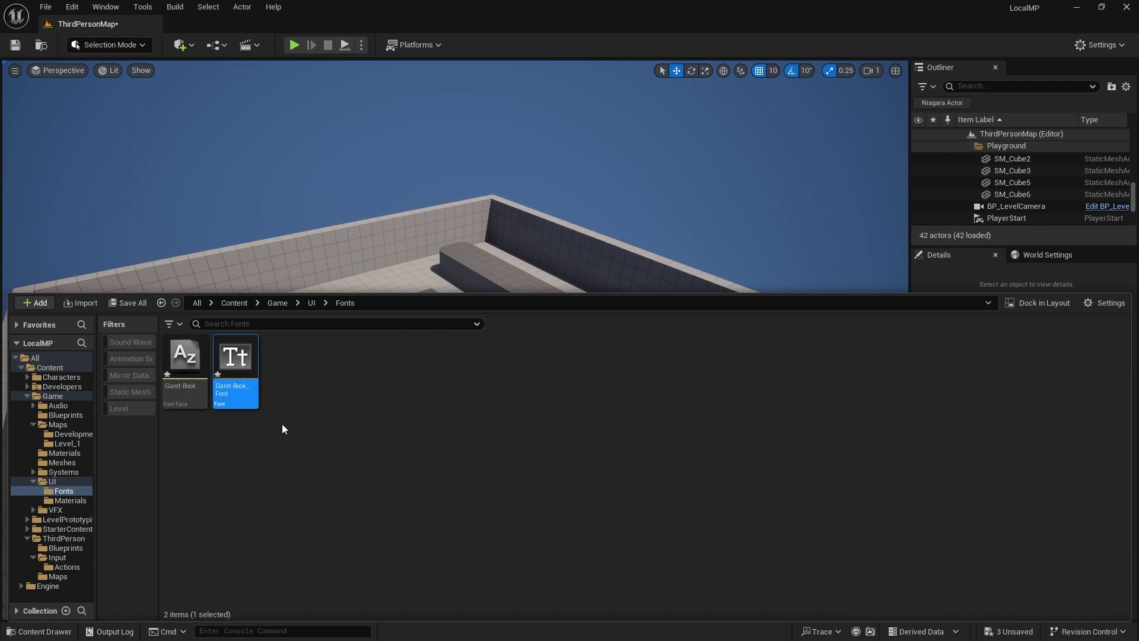
pyautogui.press('F2')
pyautogui.write('Gare')
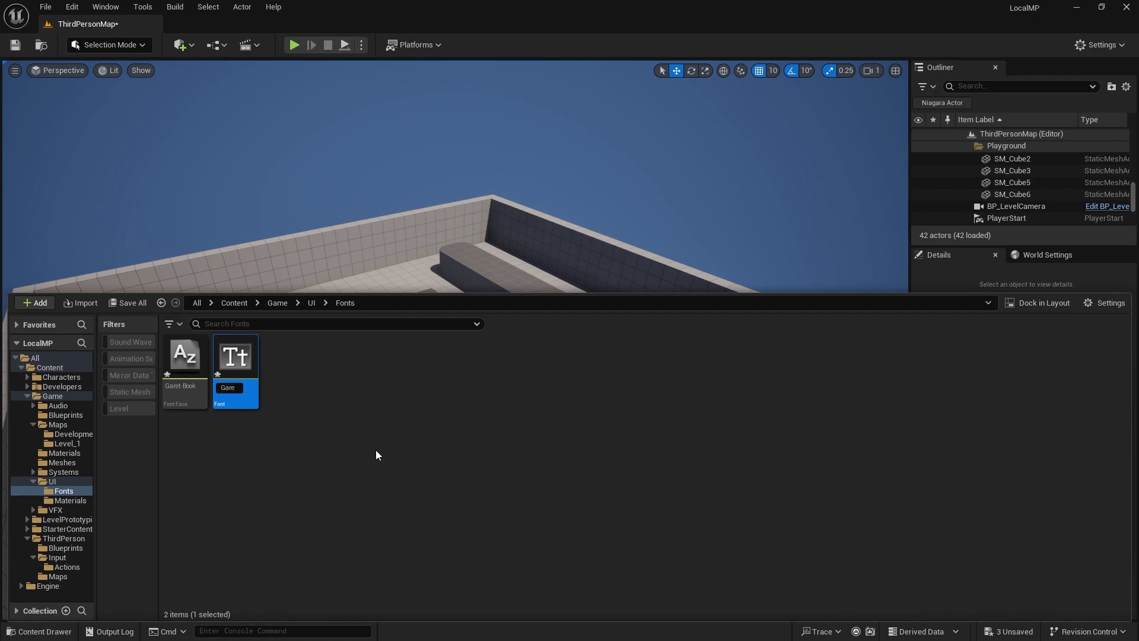
pyautogui.write('t')
pyautogui.press('Home')
pyautogui.write('FONT_')
pyautogui.press('Return')
pyautogui.click(312, 444)
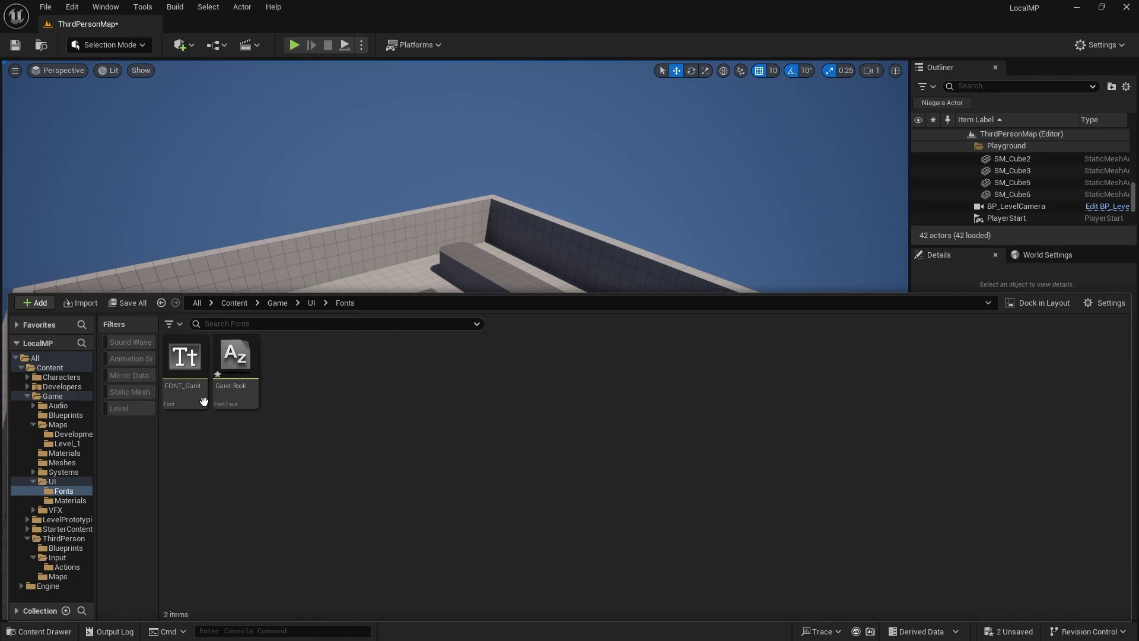
# Create a subfolder named Garet in the Fonts folder.
pyautogui.rightClick(307, 391)
pyautogui.click(354, 228)
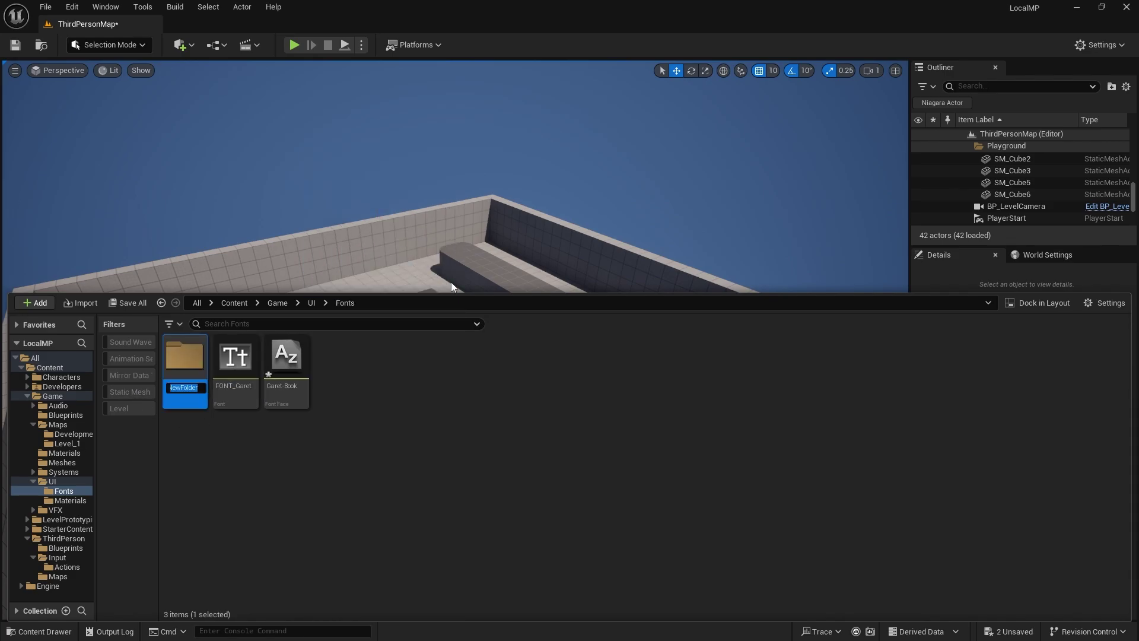
pyautogui.write('Garet')
pyautogui.press('Return')
# Move FONT_Garet and the Garet-Book font face into the Garet folder.
pyautogui.click(248, 379)
pyautogui.keyDown('ctrl'); pyautogui.click(287, 363); pyautogui.keyUp('ctrl')
pyautogui.moveTo(286, 363); pyautogui.dragTo(191, 357)
pyautogui.click(236, 382)
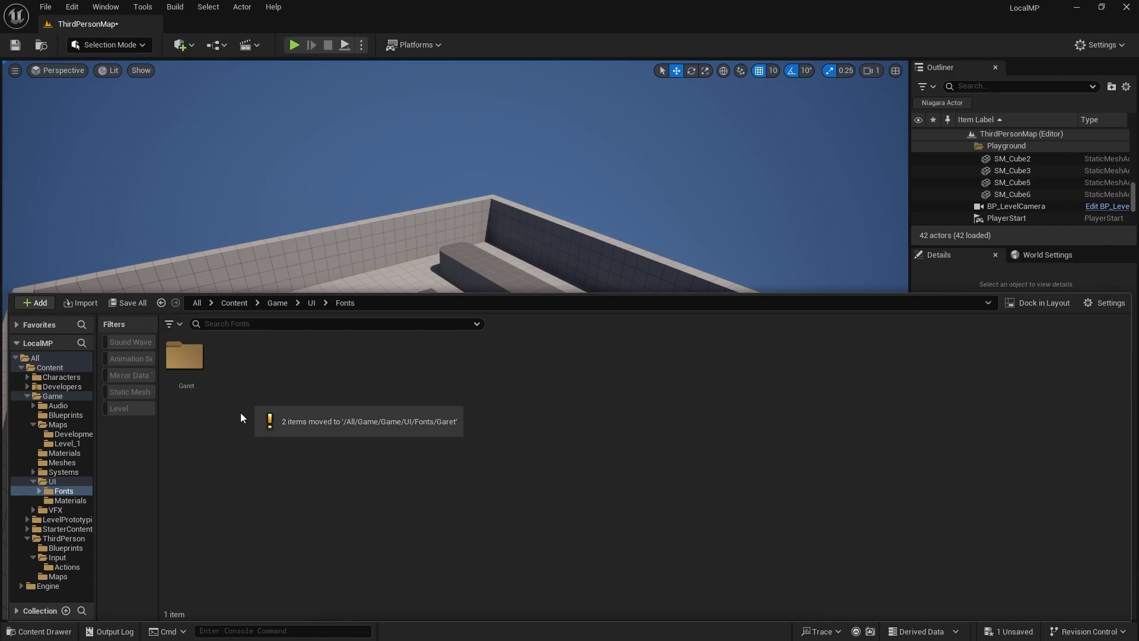
# Import Garet-Heavy.ttf from the Downloads garet folder into the Garet subfolder without creating a new Font asset.
pyautogui.doubleClick(194, 359)
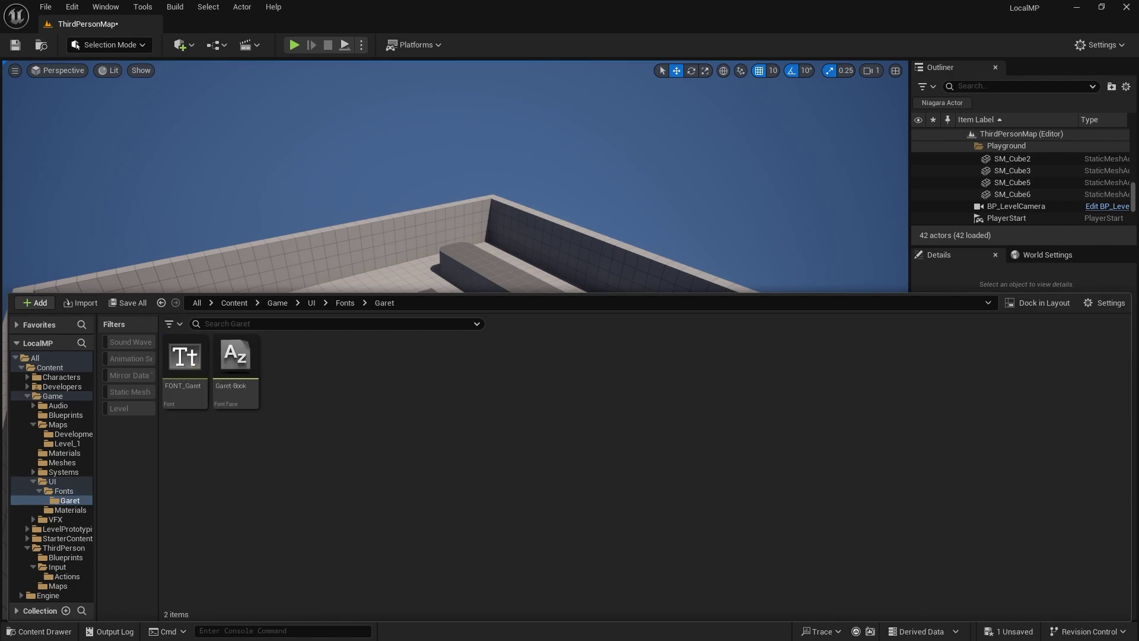
pyautogui.moveTo(1138, 127); pyautogui.dragTo(650, 139)
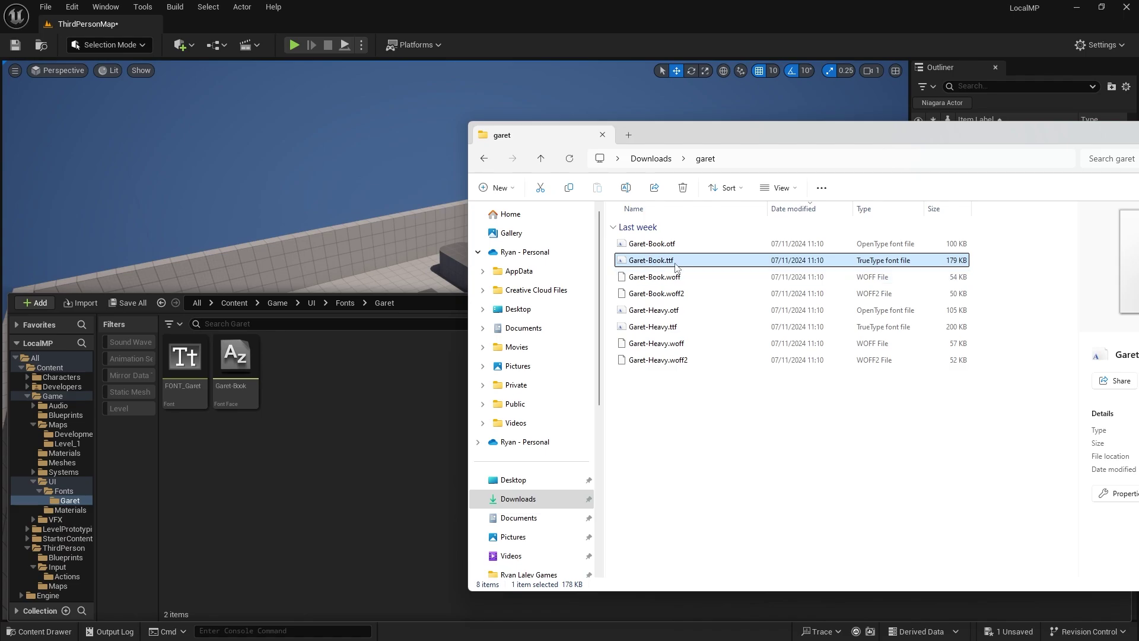
pyautogui.moveTo(669, 326); pyautogui.dragTo(334, 390)
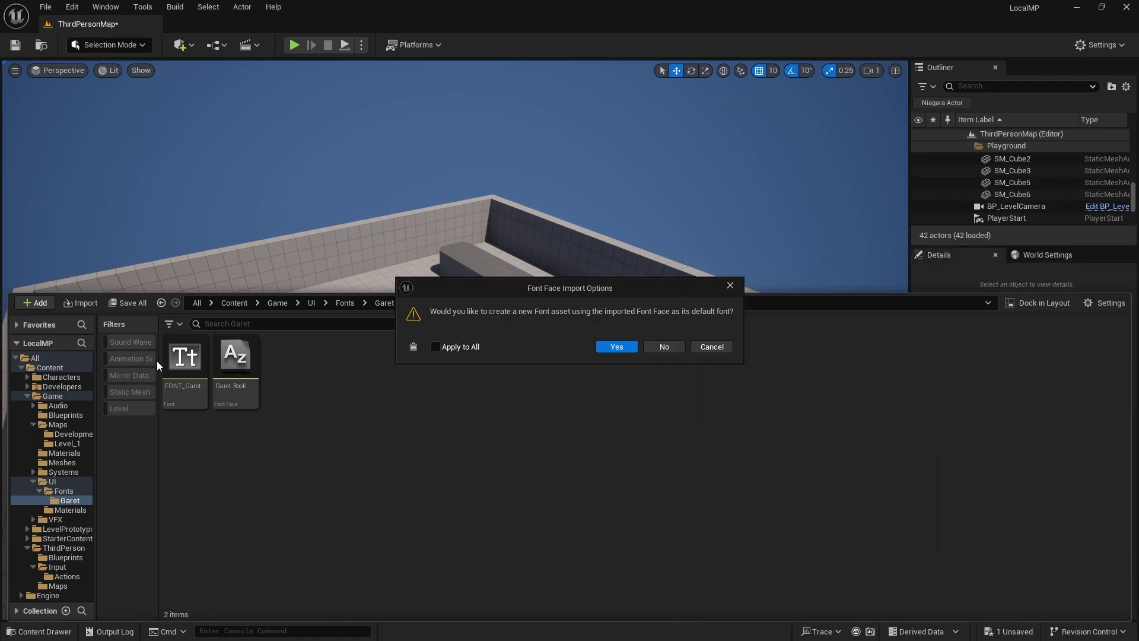
pyautogui.click(674, 347)
# Open FONT_Garet and add a font to its default family using the Garet-Heavy font face.
pyautogui.click(185, 376)
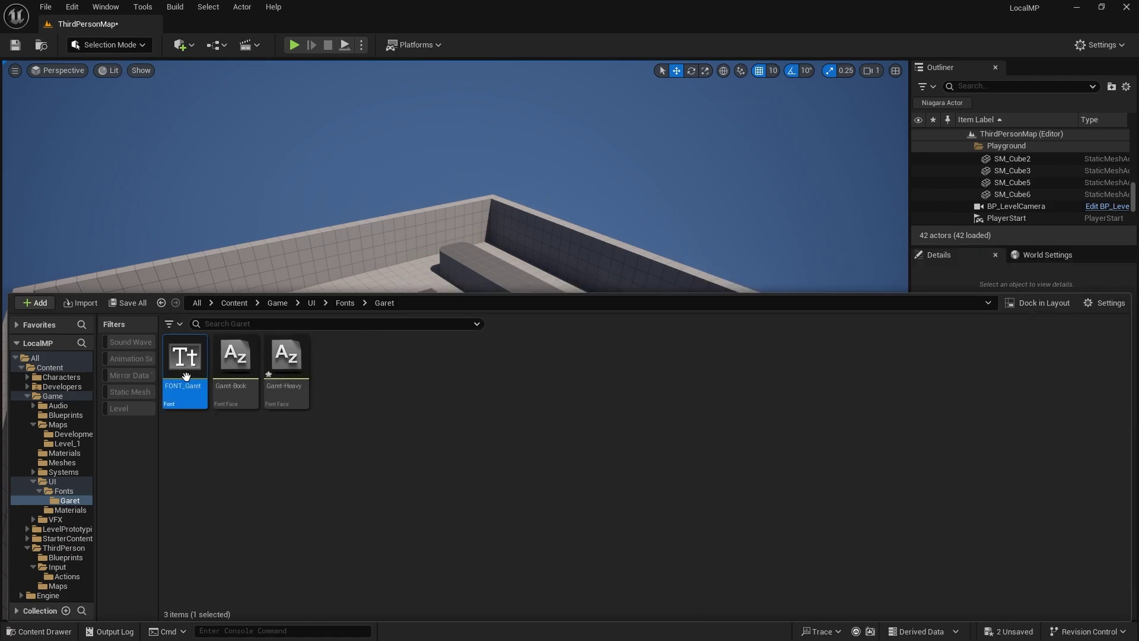
pyautogui.doubleClick(186, 377)
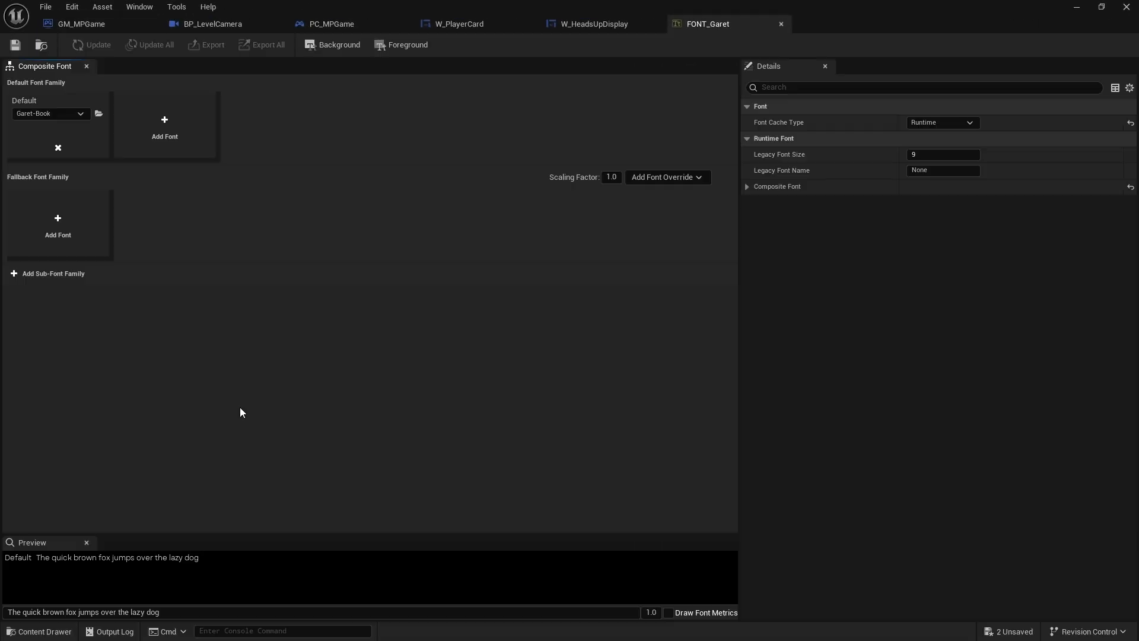
pyautogui.click(163, 121)
pyautogui.click(160, 113)
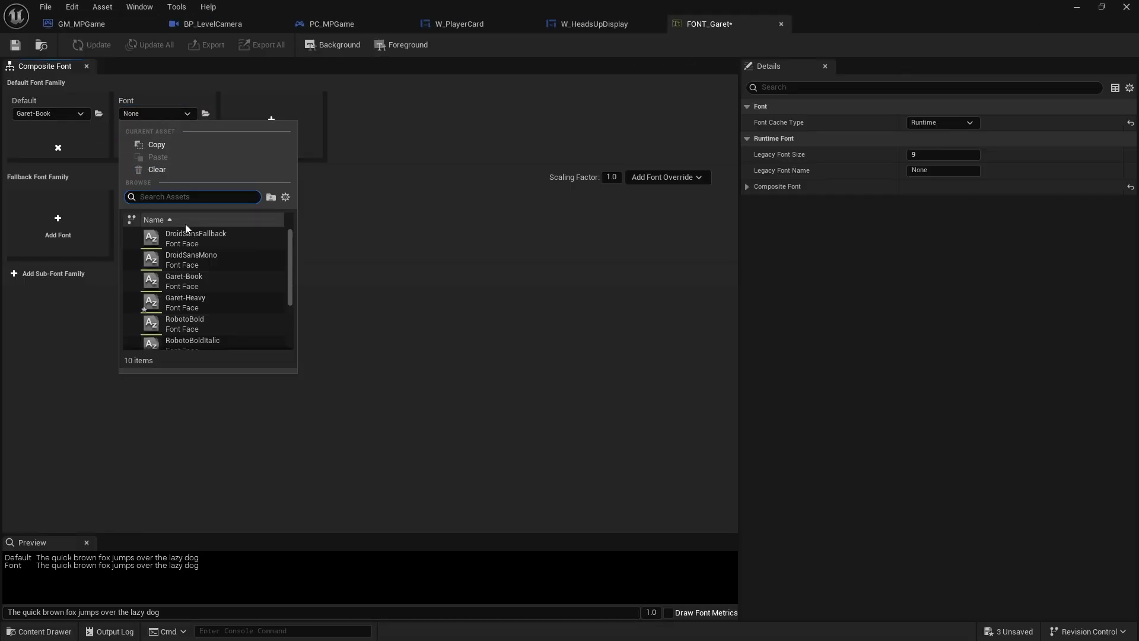
pyautogui.click(185, 302)
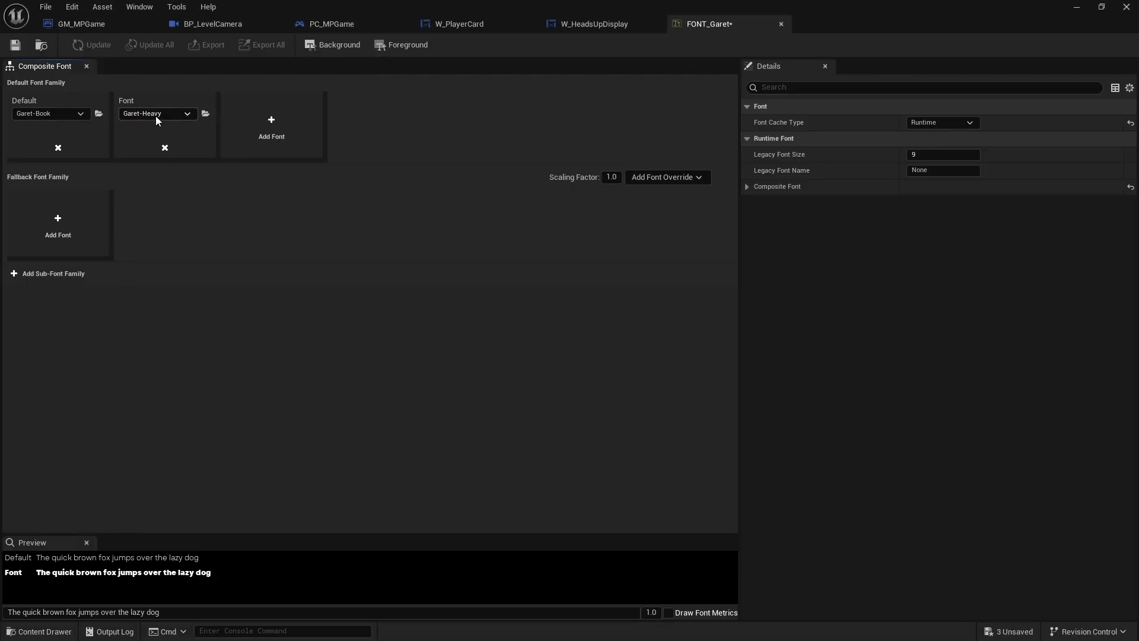
# Rename the added Garet-Heavy entry in the default font family as Heavy.
pyautogui.click(125, 100)
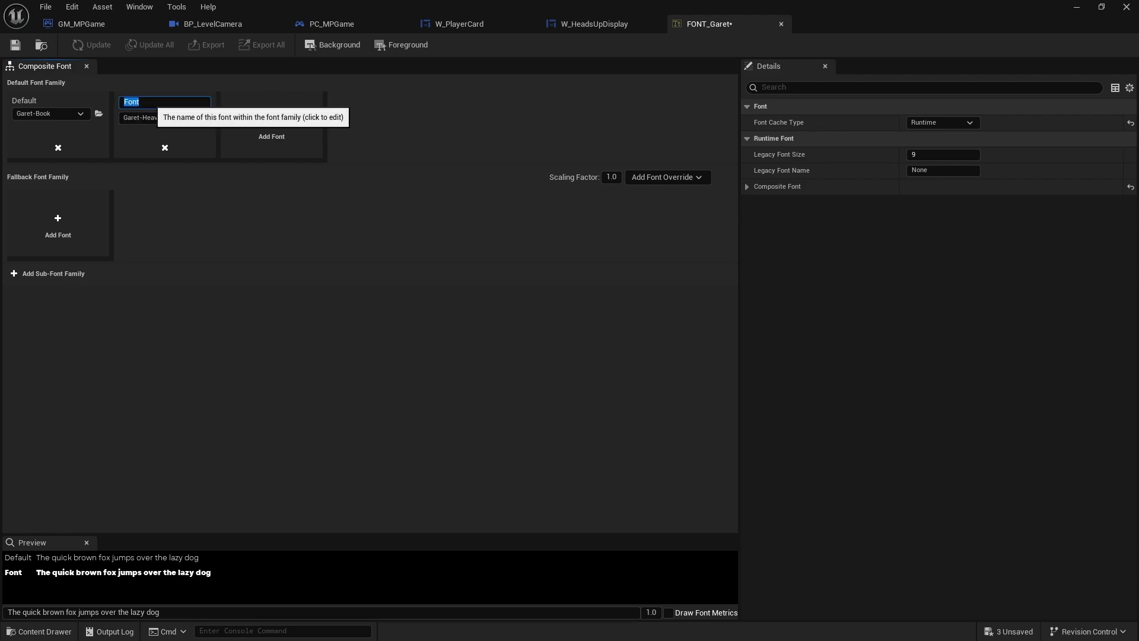
pyautogui.write('Heavy')
pyautogui.press('Return')
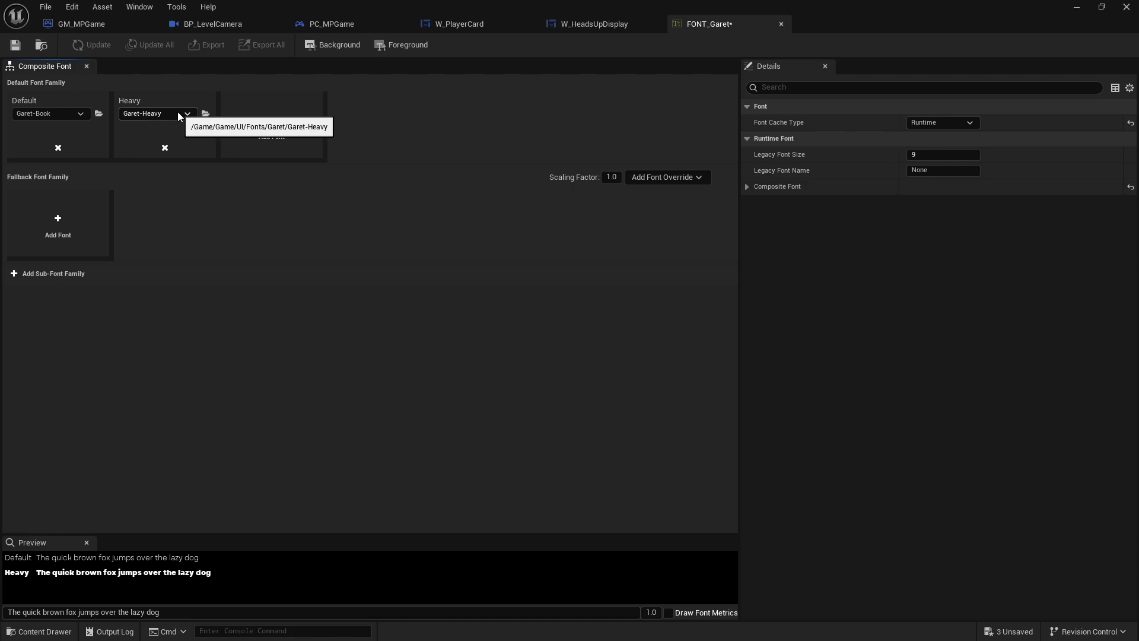
# Save FONT_Garet, close it and leave the asset editor window.
pyautogui.click(16, 44)
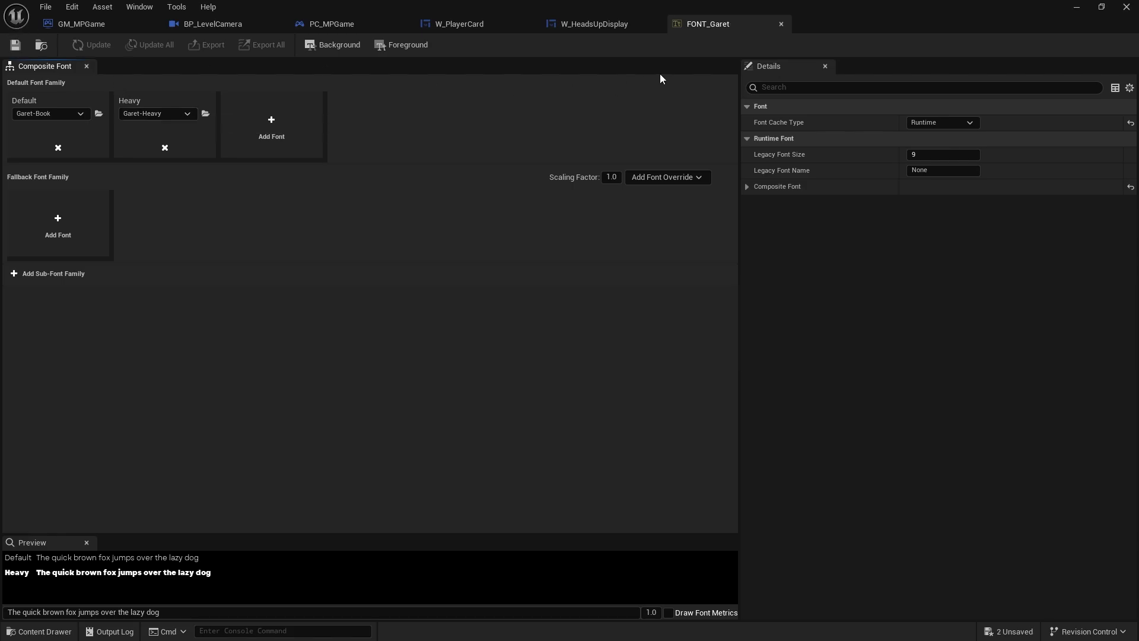
pyautogui.click(780, 24)
pyautogui.click(1125, 7)
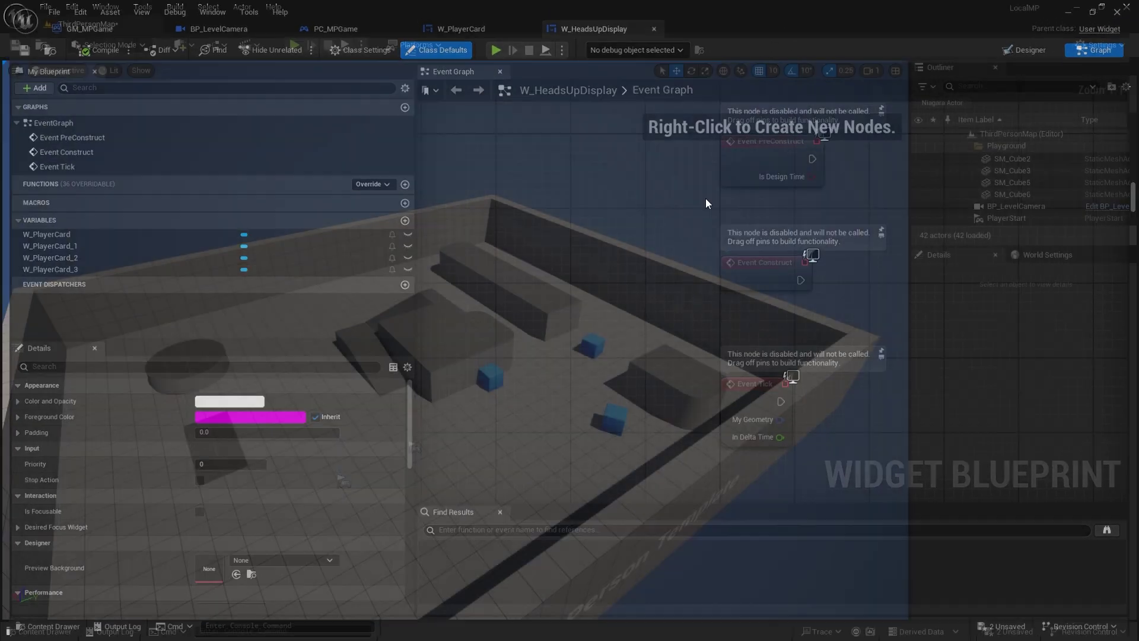
# Create a folder named Actors inside the Game/Blueprints content folder.
pyautogui.click(39, 630)
pyautogui.click(465, 525)
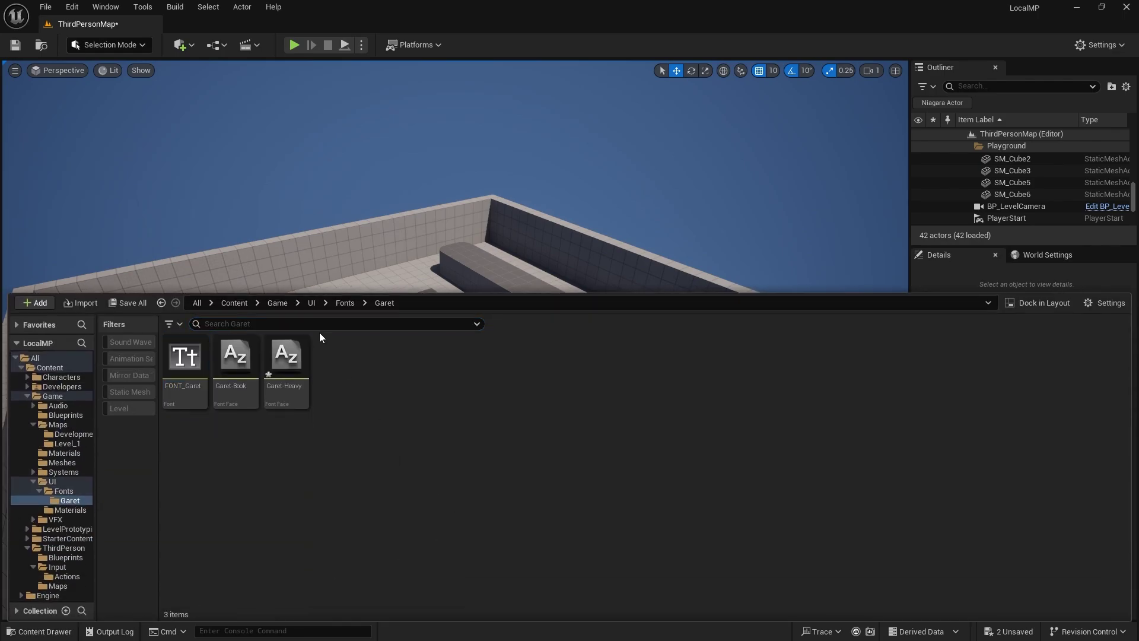
pyautogui.click(342, 309)
pyautogui.click(348, 321)
pyautogui.click(344, 303)
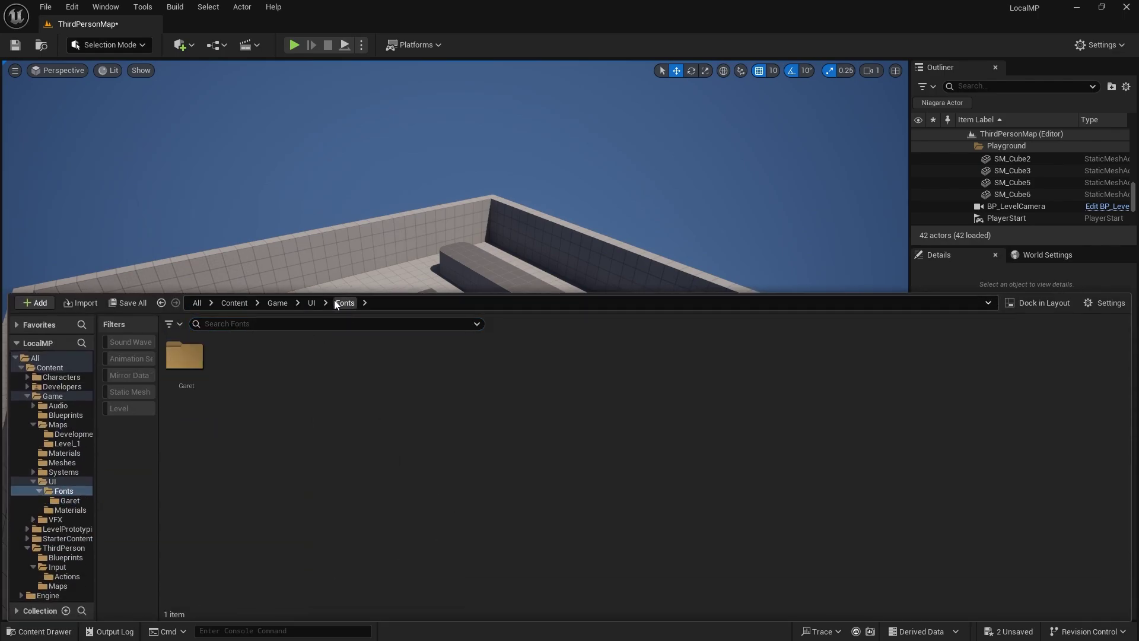
pyautogui.click(312, 302)
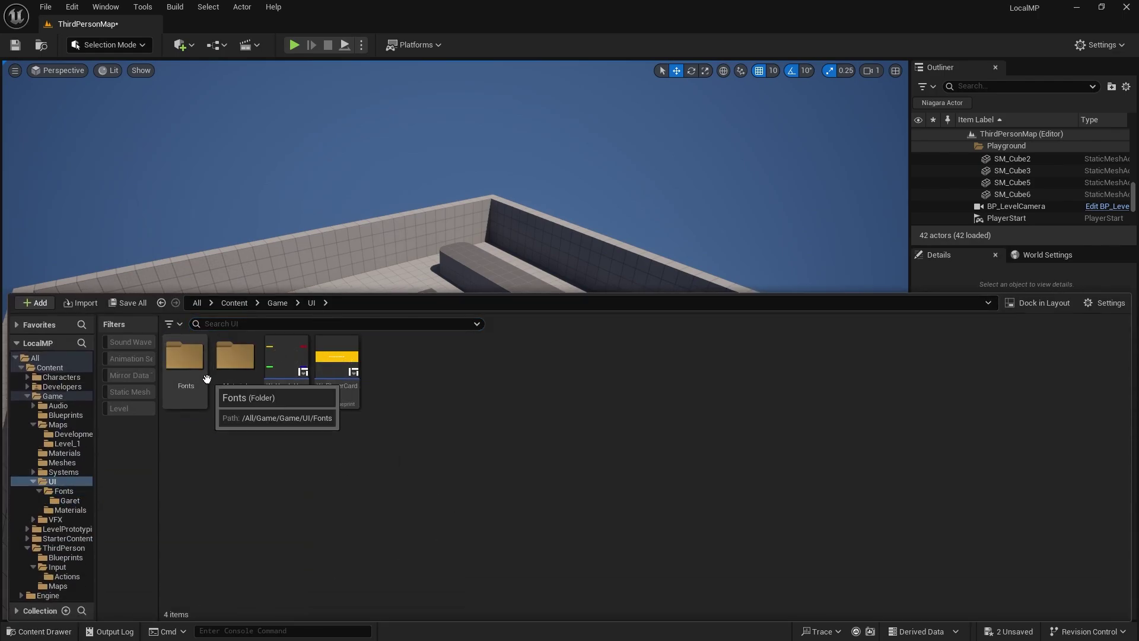
pyautogui.click(283, 304)
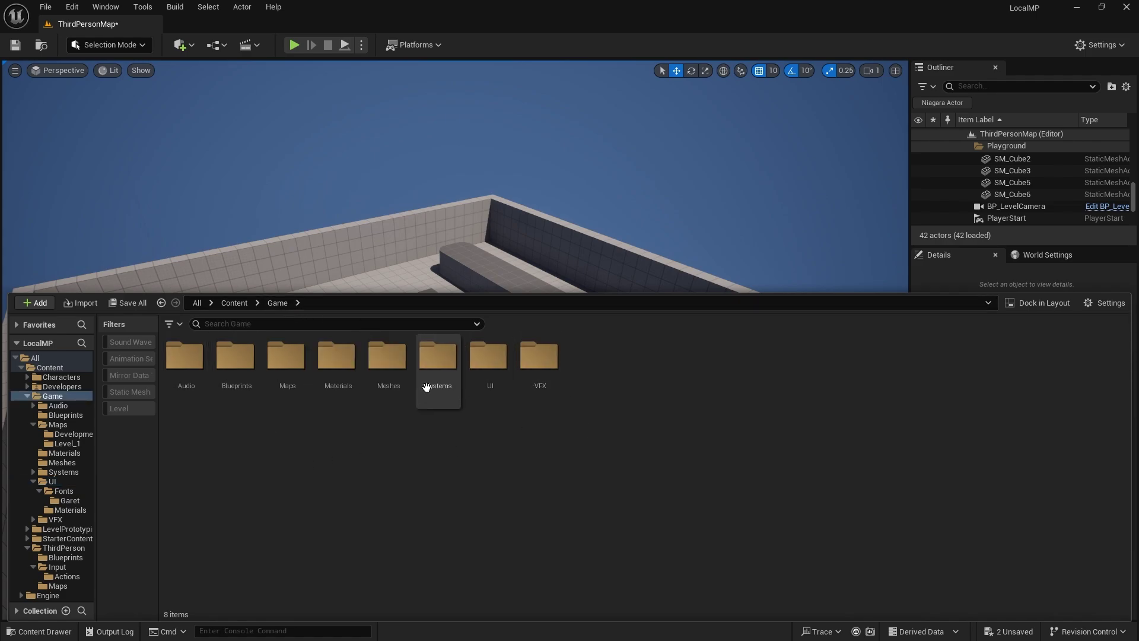
pyautogui.doubleClick(248, 394)
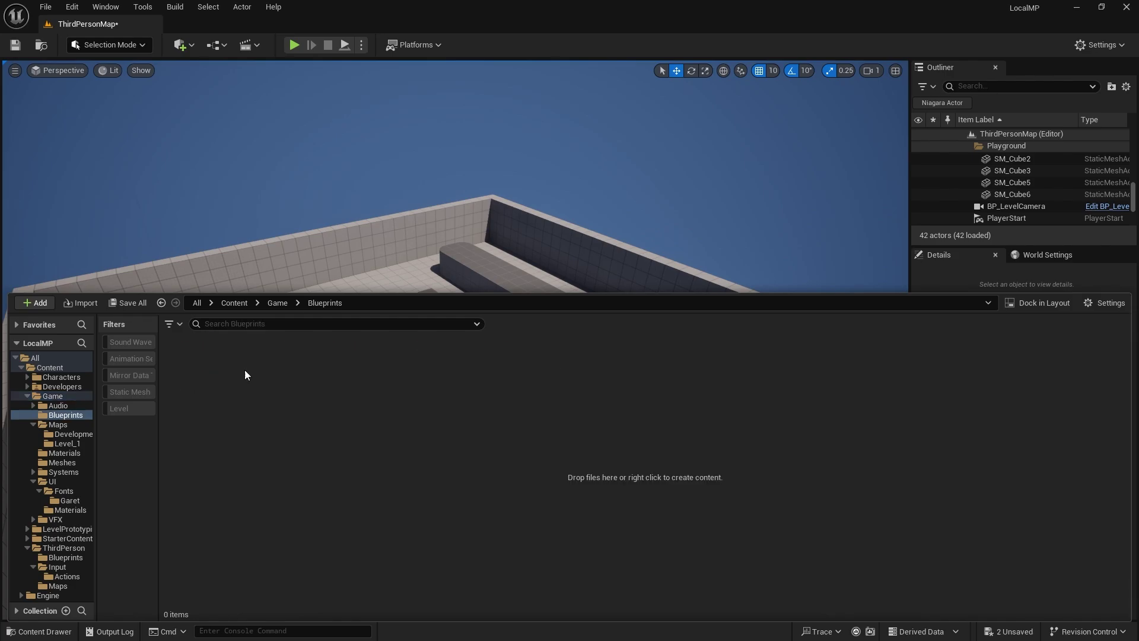
pyautogui.rightClick(280, 369)
pyautogui.click(323, 230)
pyautogui.write('Actors')
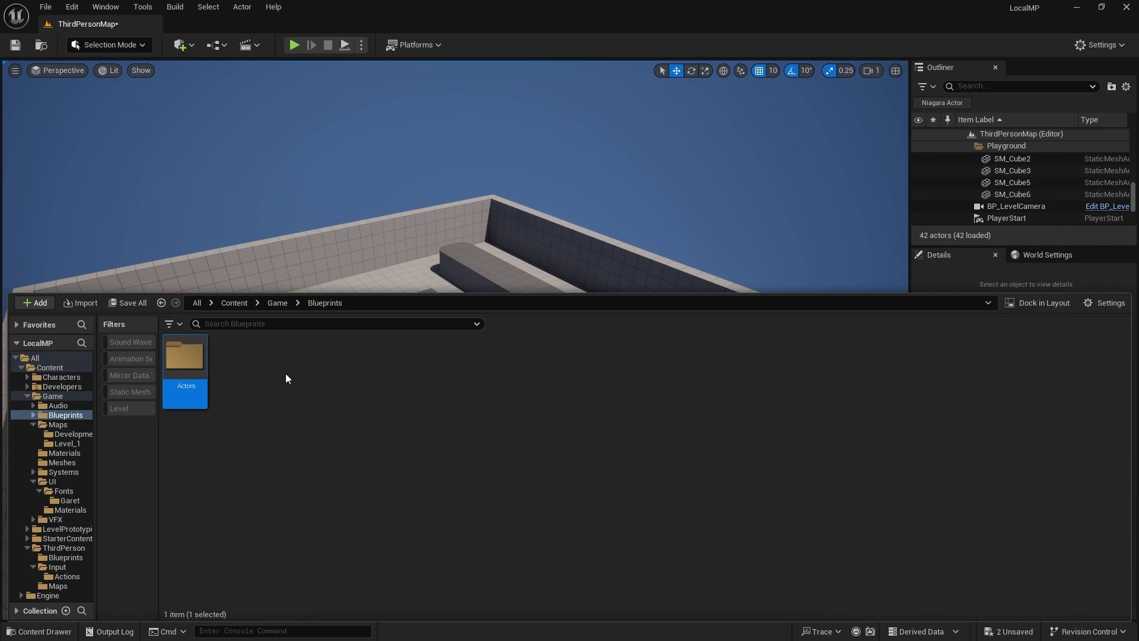
# Add a folder named Characters to Game/Blueprints.
pyautogui.rightClick(286, 373)
pyautogui.click(340, 229)
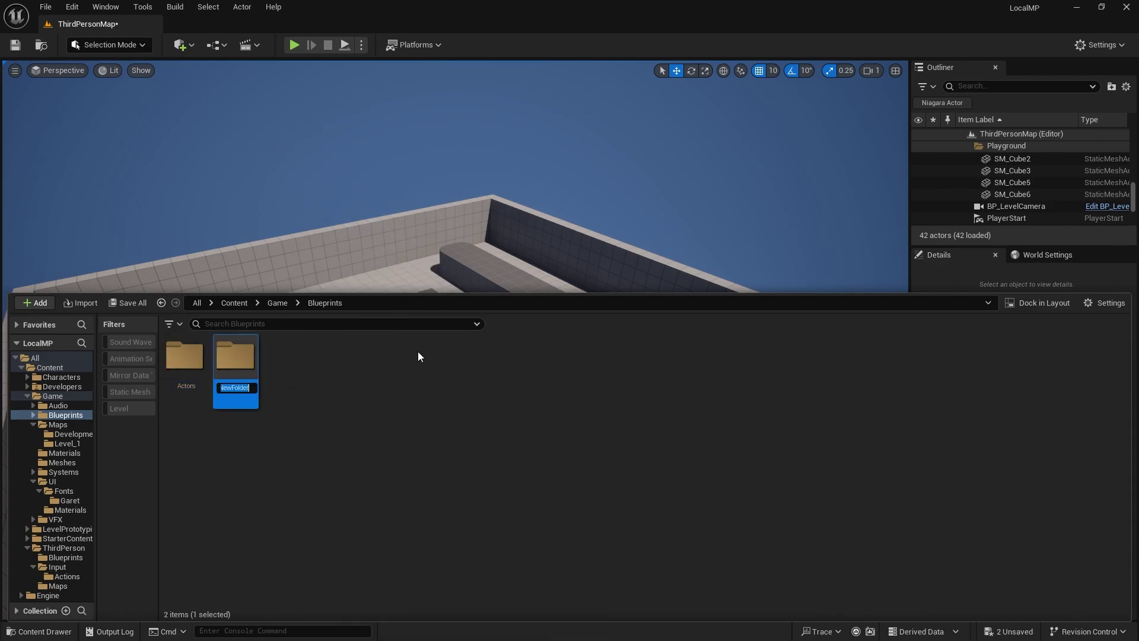
pyautogui.write('Characters')
pyautogui.press('Return')
# Create Player and NPC subfolders inside the Blueprints/Characters folder.
pyautogui.doubleClick(234, 356)
pyautogui.rightClick(286, 380)
pyautogui.click(334, 228)
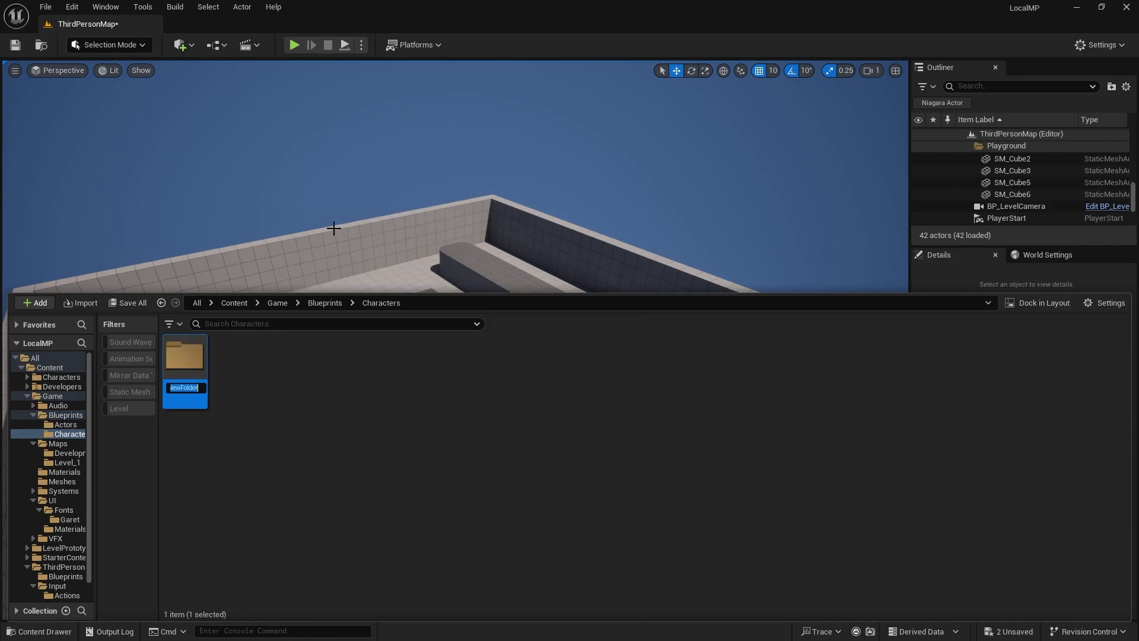
pyautogui.write('Player')
pyautogui.press('Return')
pyautogui.rightClick(269, 381)
pyautogui.click(311, 227)
pyautogui.write('NPC')
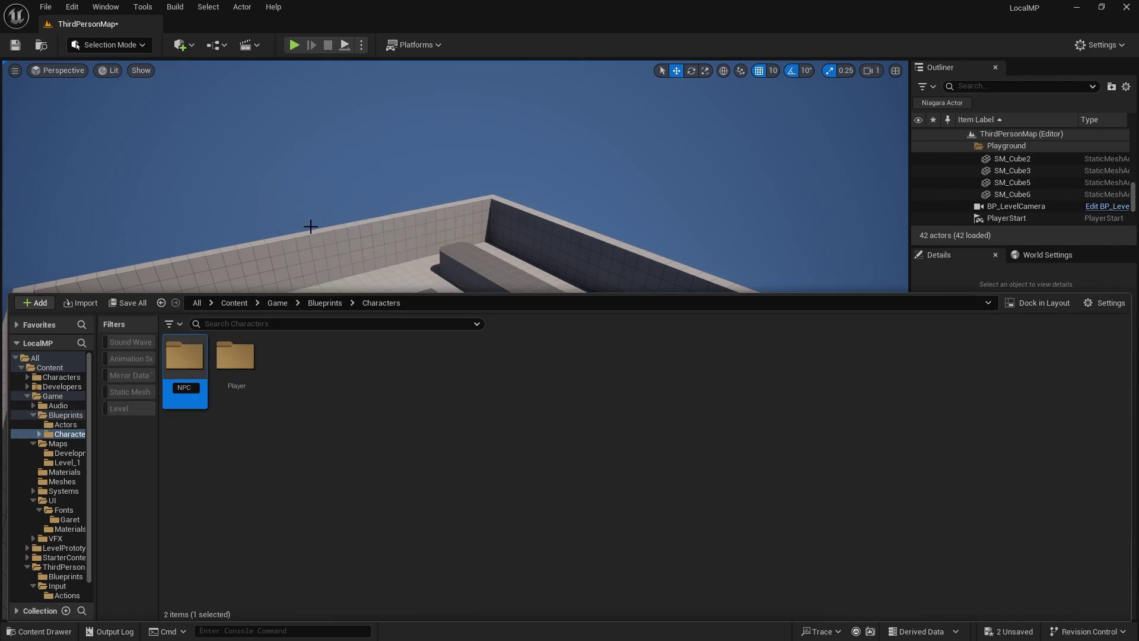
pyautogui.press('Return')
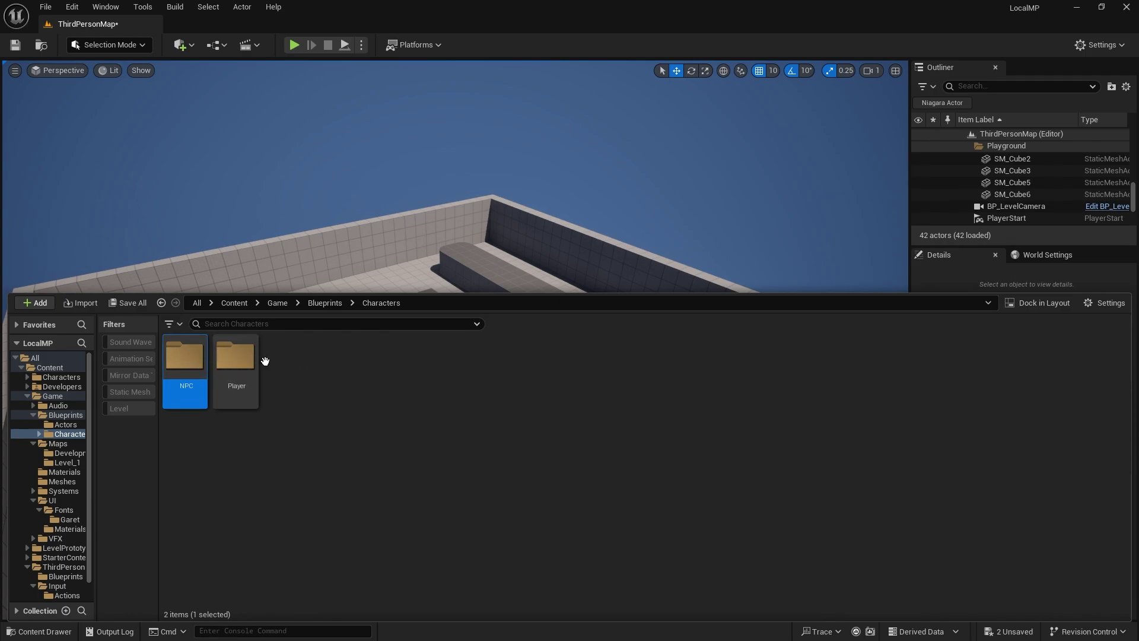
pyautogui.click(290, 365)
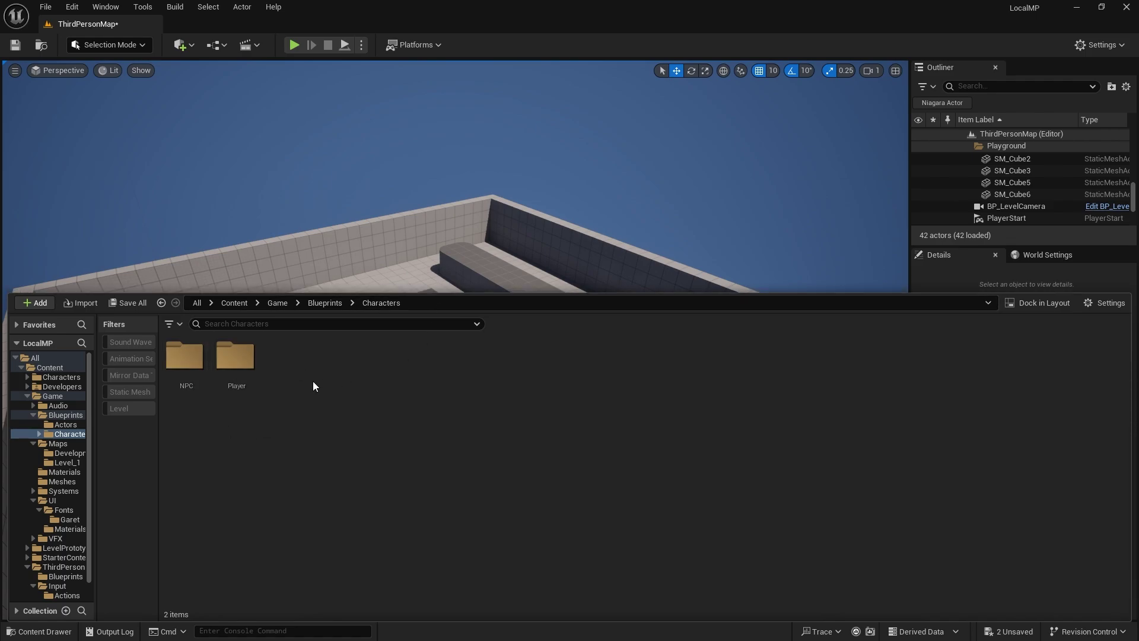
# Return to the Game/Blueprints folder and create a folder named Components there.
pyautogui.doubleClick(247, 361)
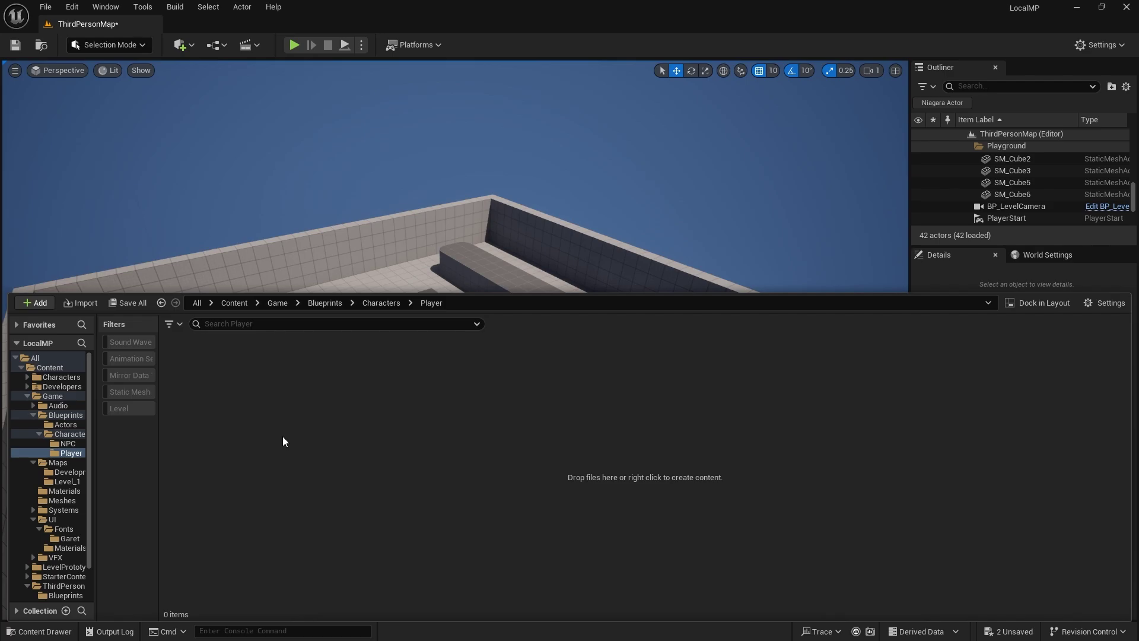
pyautogui.click(288, 302)
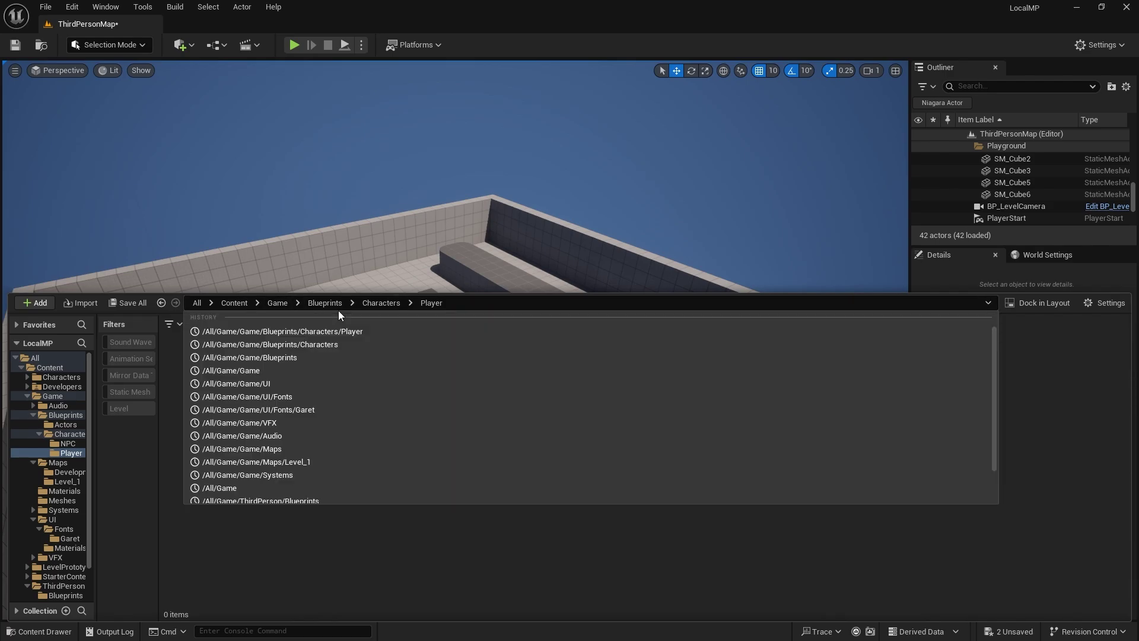
pyautogui.click(382, 303)
pyautogui.click(325, 302)
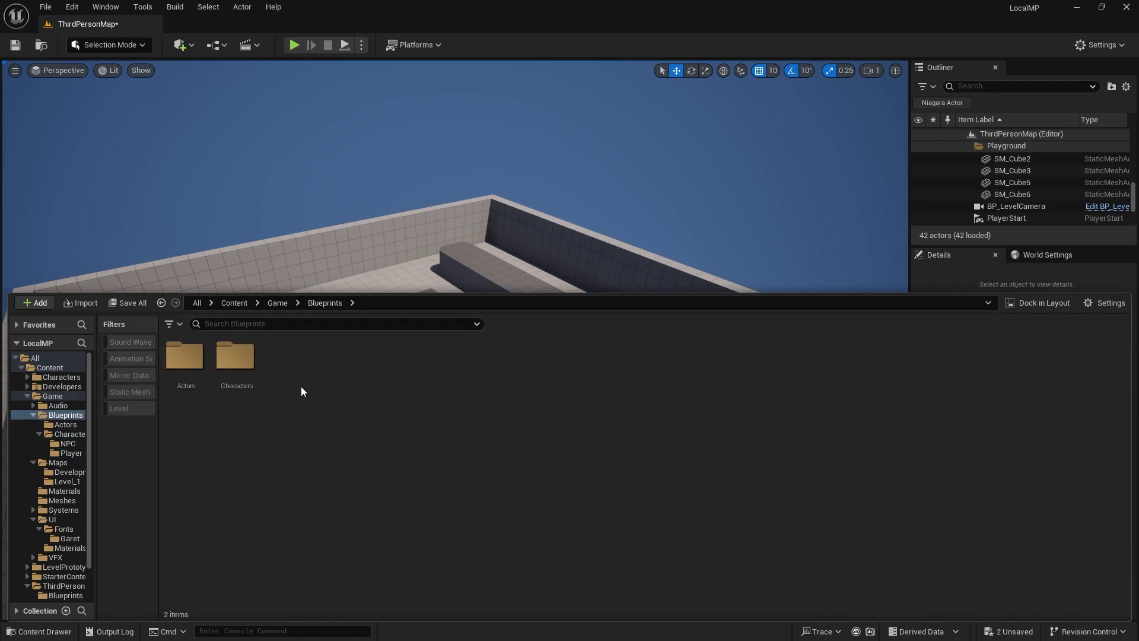
pyautogui.rightClick(329, 370)
pyautogui.click(354, 230)
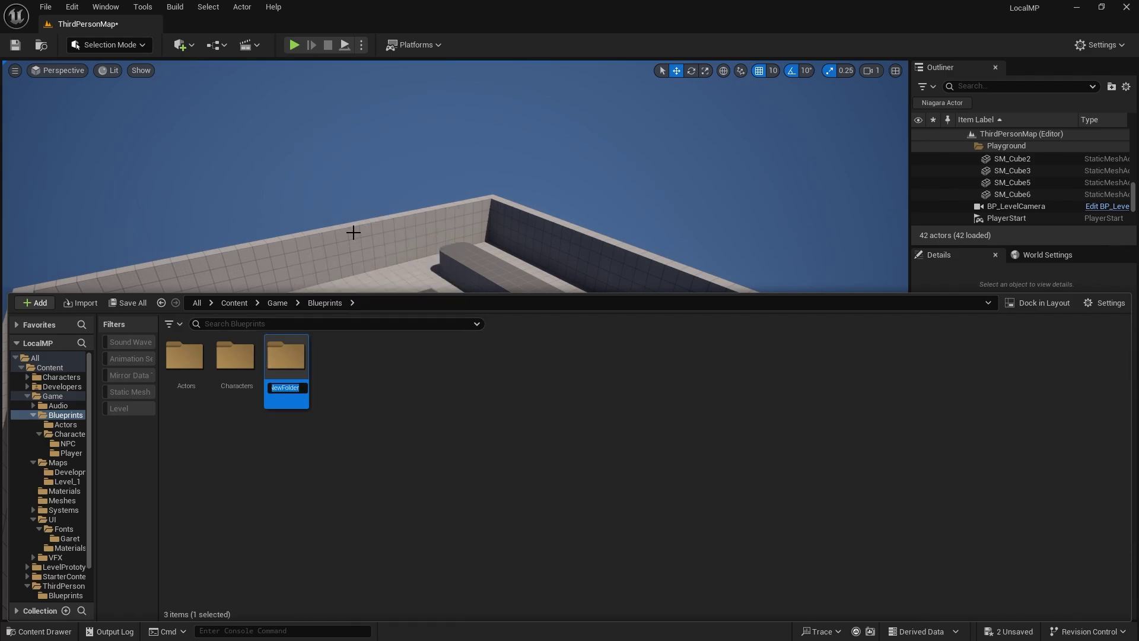
pyautogui.write('Components')
pyautogui.press('Return')
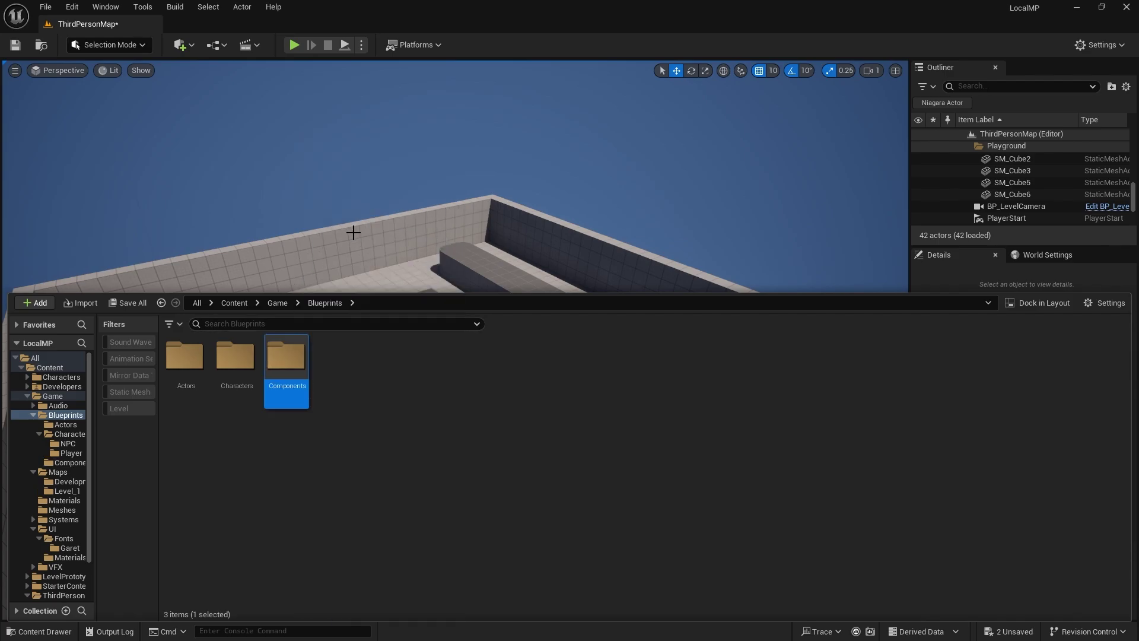
# Add a folder named Interfaces to the Blueprints folder.
pyautogui.rightClick(325, 379)
pyautogui.click(384, 226)
pyautogui.write('Interfaces')
pyautogui.press('Return')
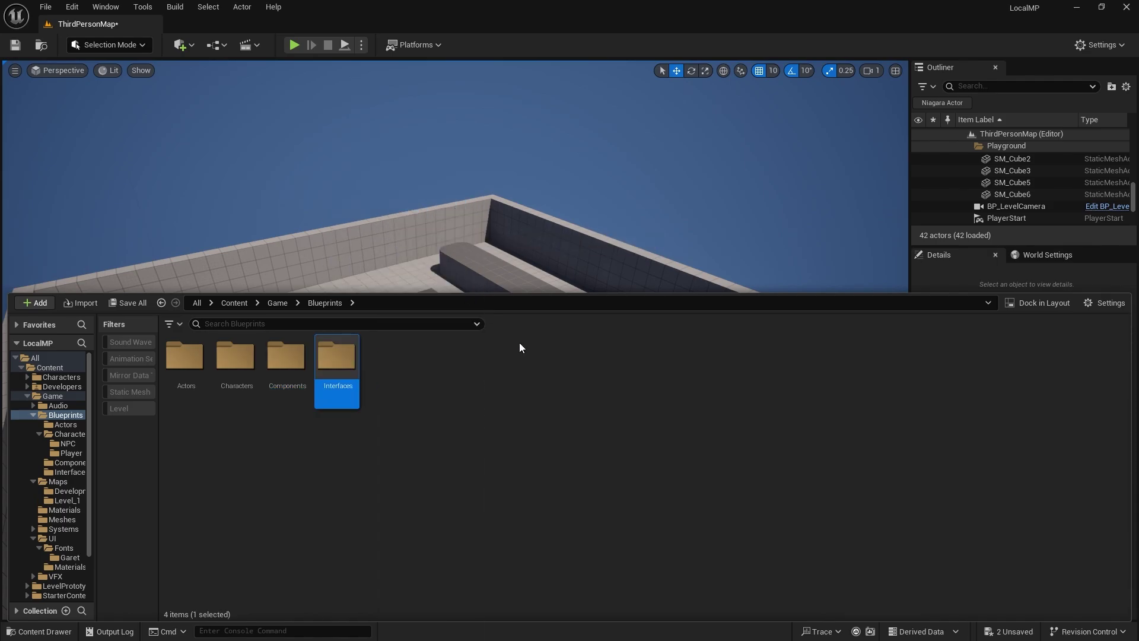
pyautogui.click(421, 429)
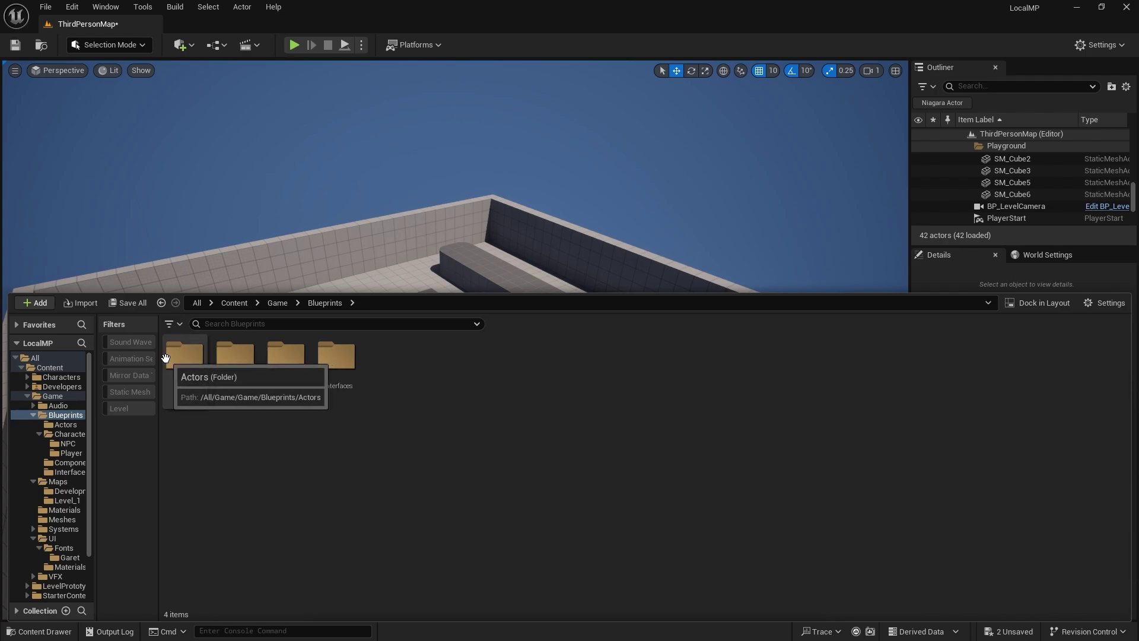
# Create a folder named Enums in the Game/Systems folder.
pyautogui.click(66, 530)
pyautogui.rightClick(308, 450)
pyautogui.click(356, 226)
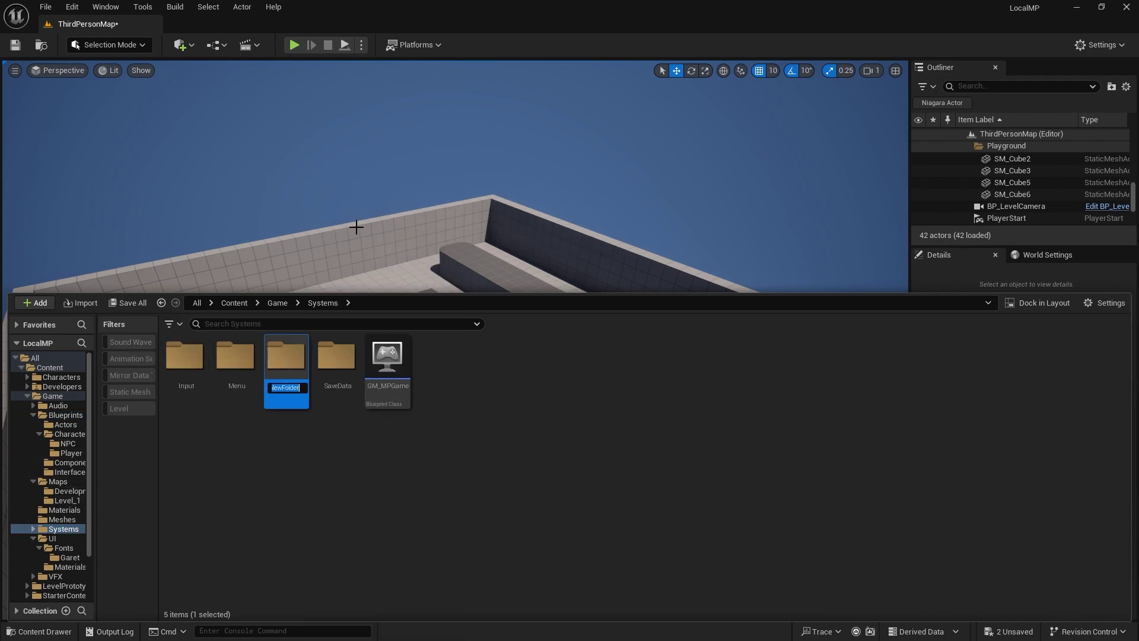
pyautogui.write('Enums')
pyautogui.press('Return')
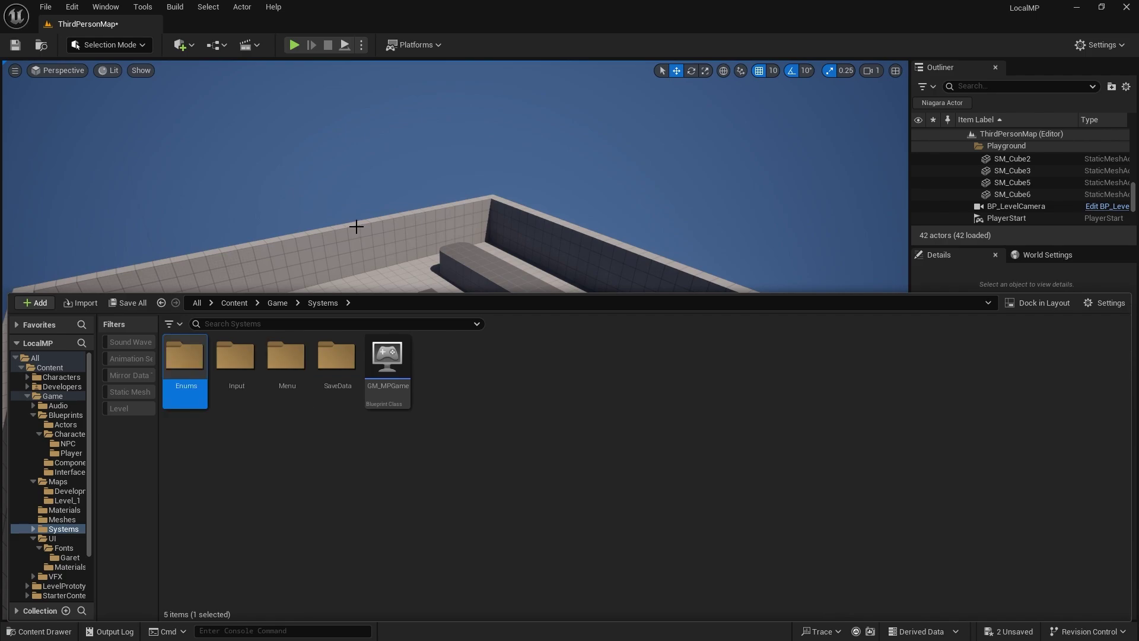
# Add a folder named Structs to the Systems folder.
pyautogui.rightClick(283, 438)
pyautogui.click(339, 233)
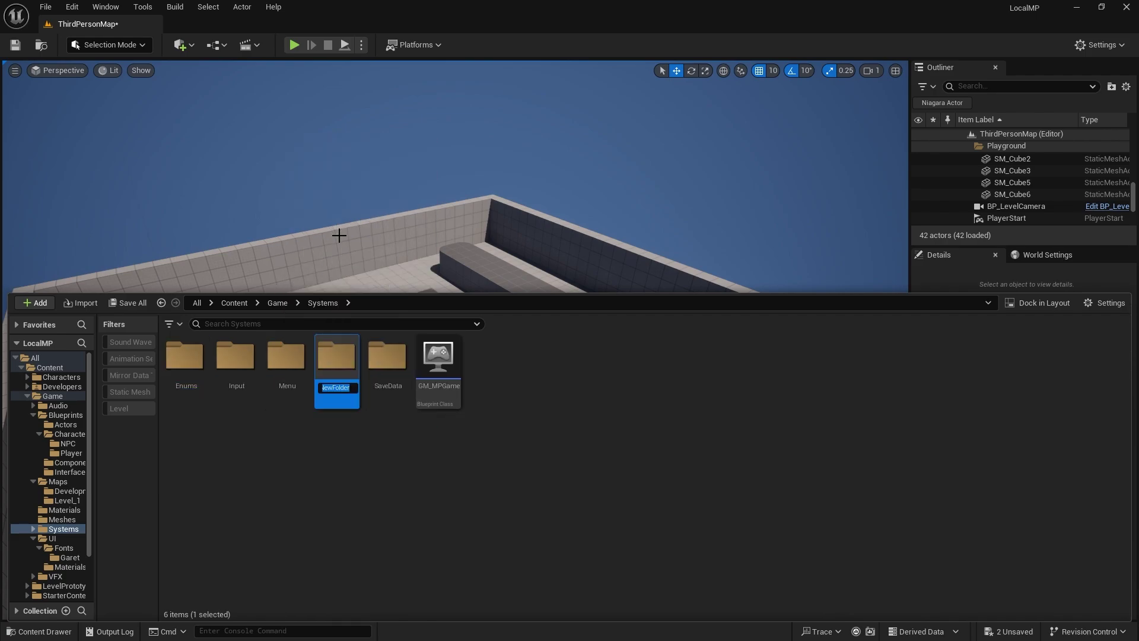
pyautogui.write('Structs')
pyautogui.press('Return')
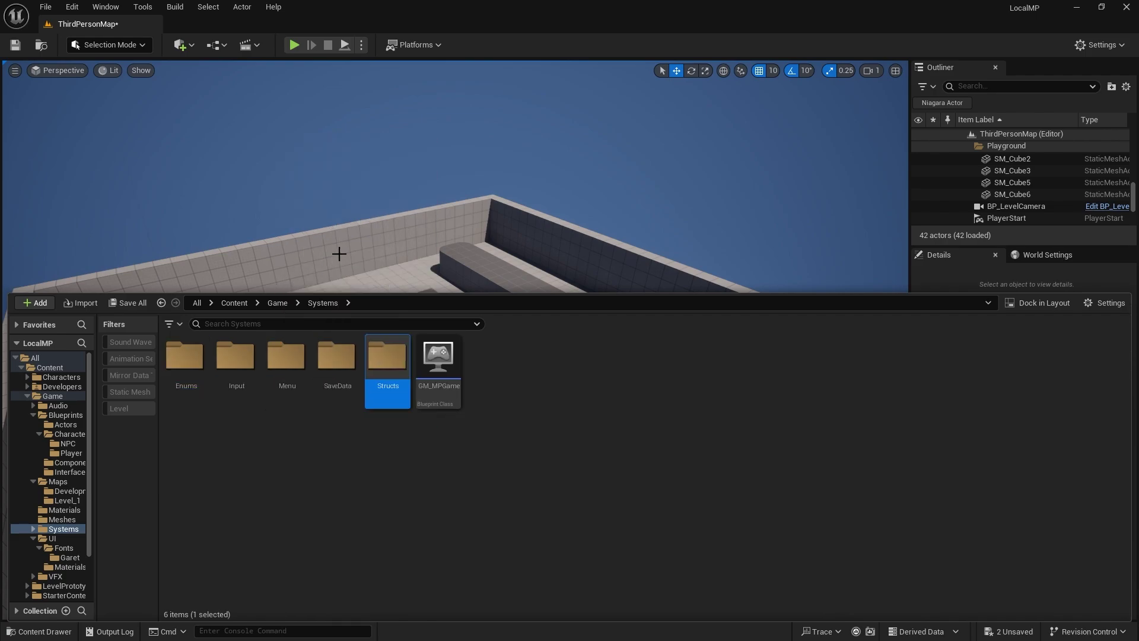
pyautogui.click(411, 457)
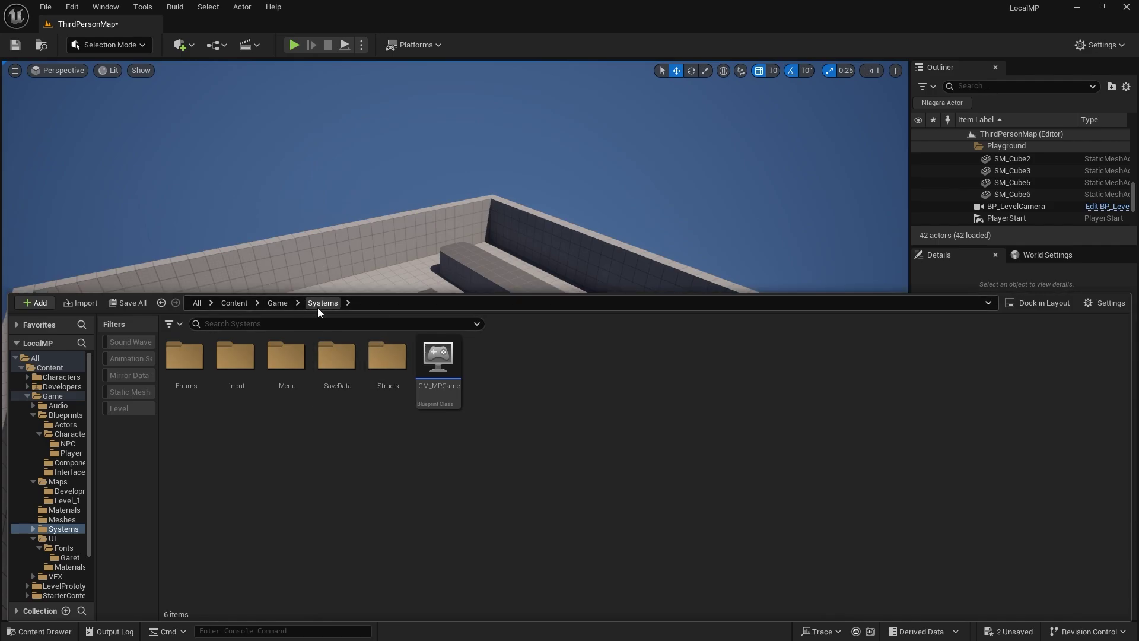
# Create a Blueprint Function Library named CommonFunctionLibrary in the Systems folder.
pyautogui.rightClick(509, 391)
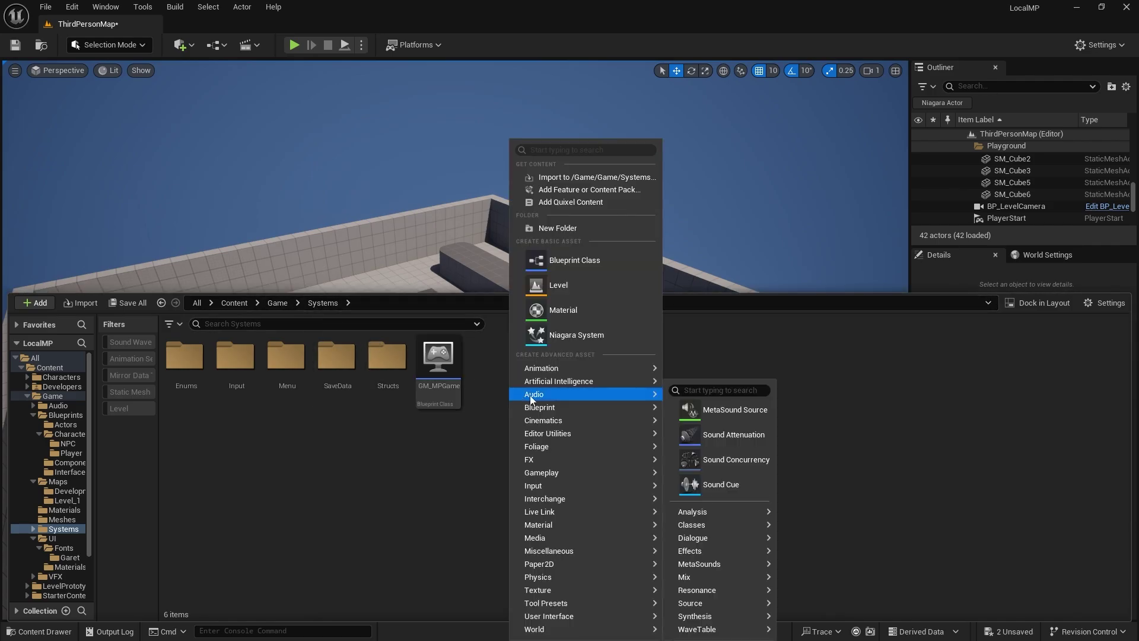
pyautogui.moveTo(557, 409)
pyautogui.click(754, 440)
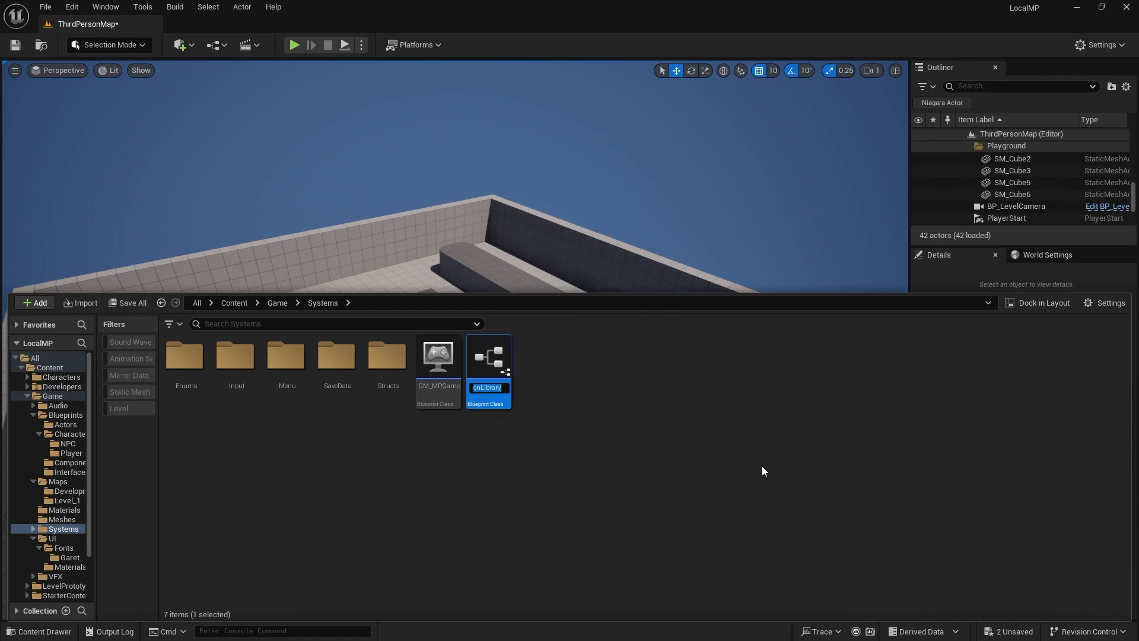
pyautogui.write('Common FunctionLibrary')
pyautogui.press('Return')
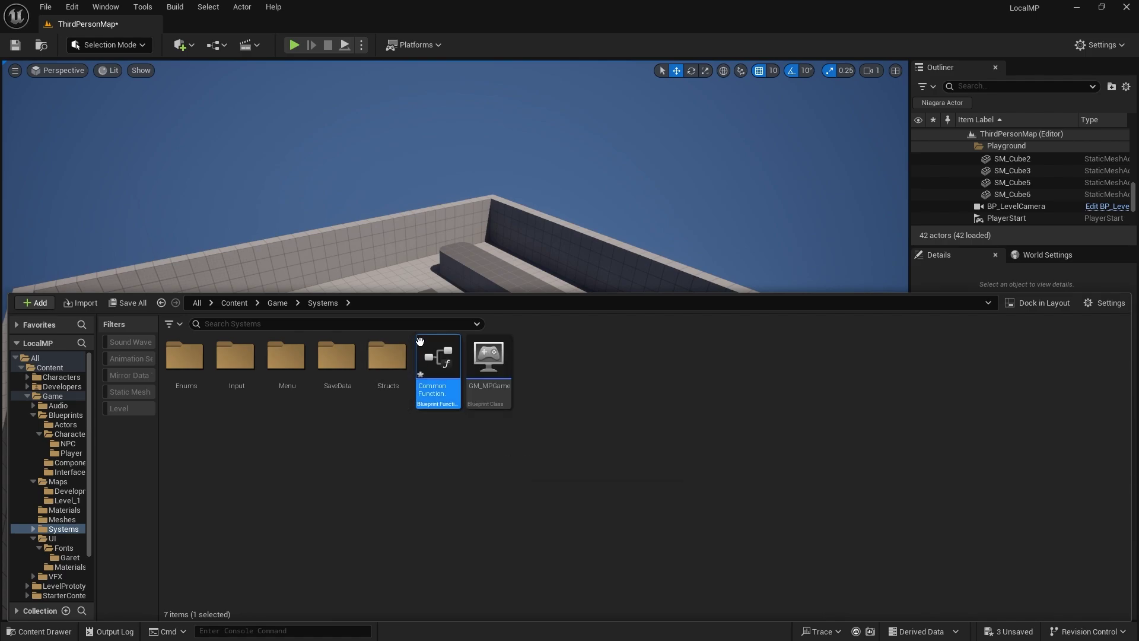
# Create a Blueprint Macro Library named ActorMacroLibrary in the Systems folder, with Actor as its parent class.
pyautogui.rightClick(526, 357)
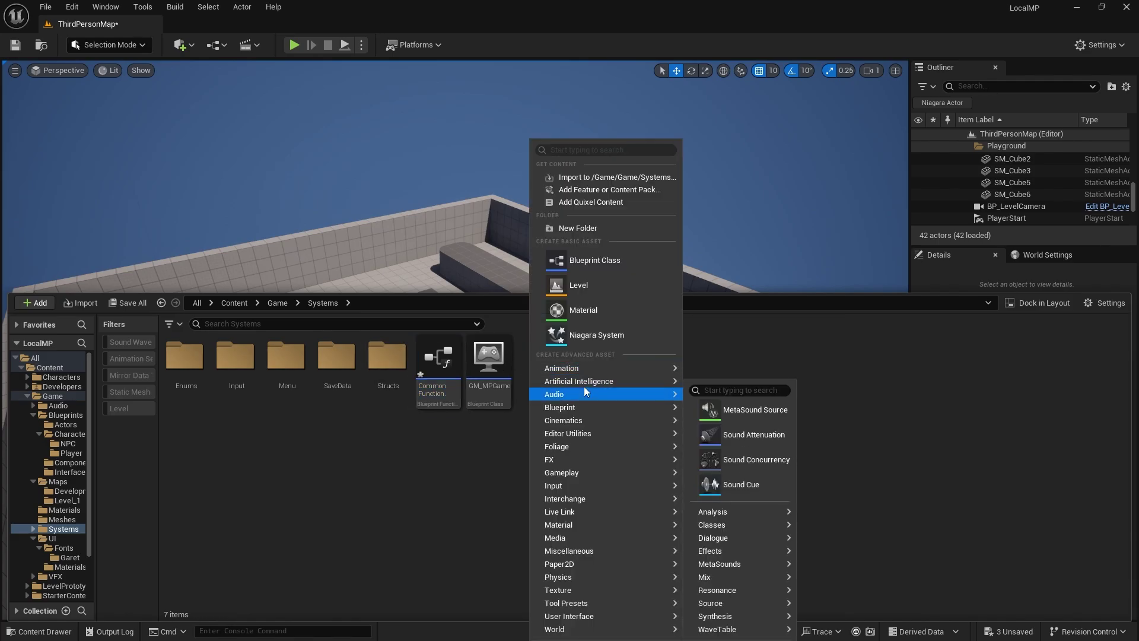
pyautogui.moveTo(578, 410)
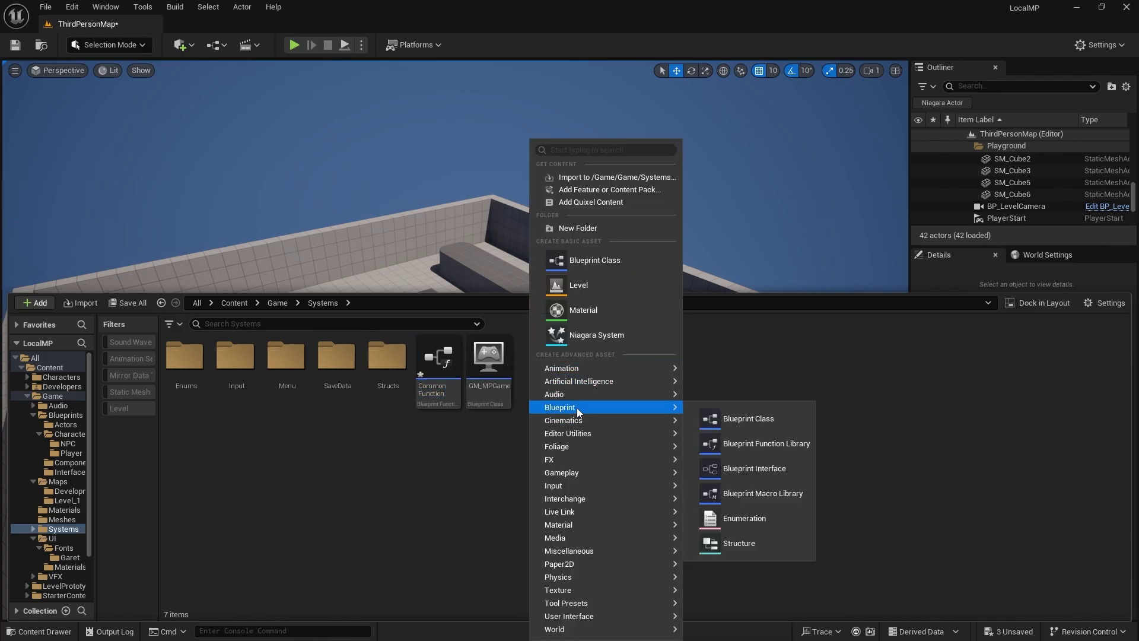
pyautogui.click(749, 492)
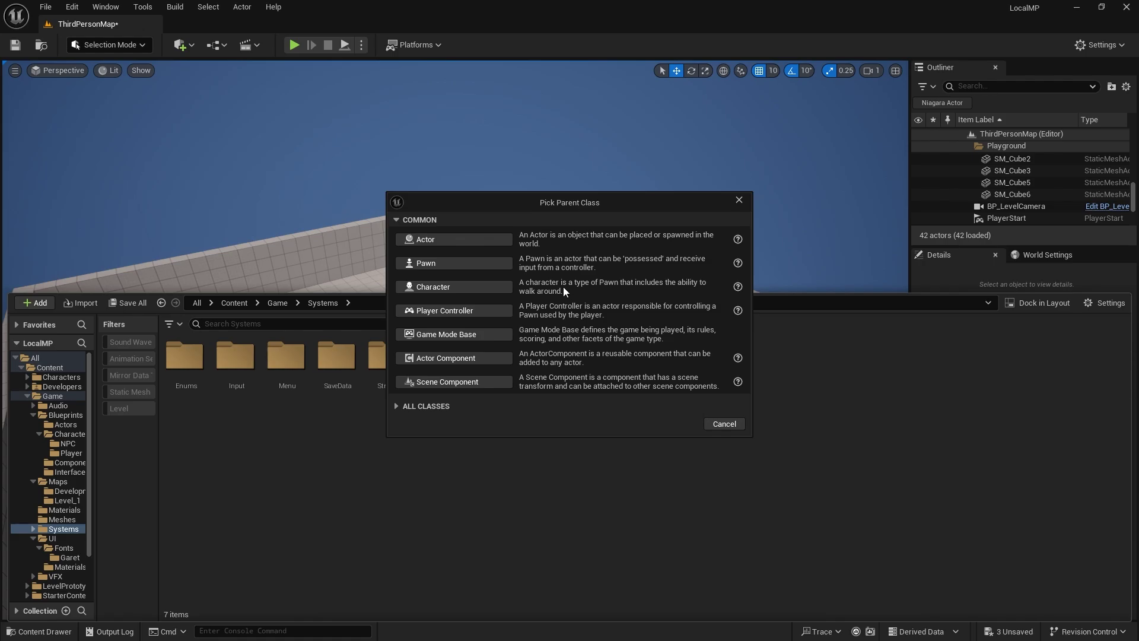
pyautogui.click(453, 239)
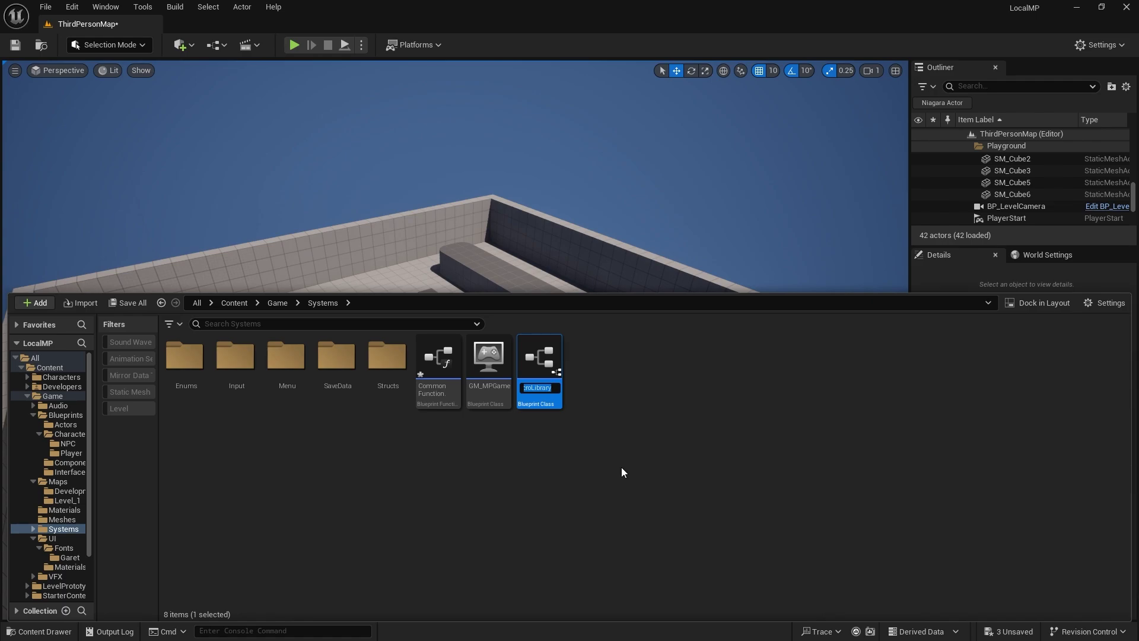
pyautogui.write('Ac')
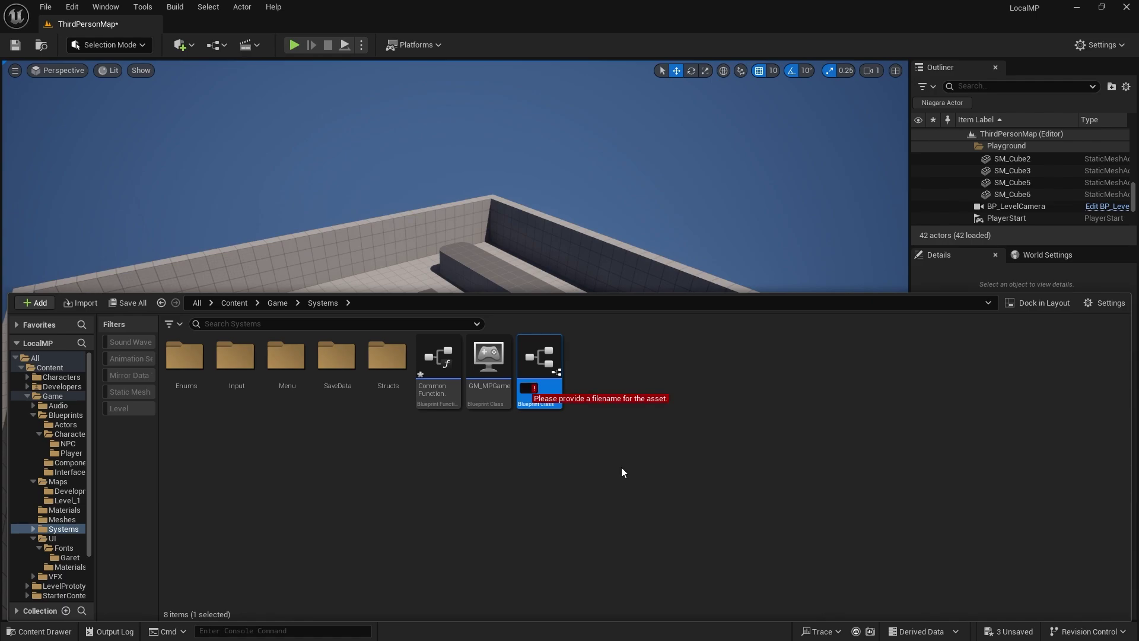
pyautogui.write('torMac')
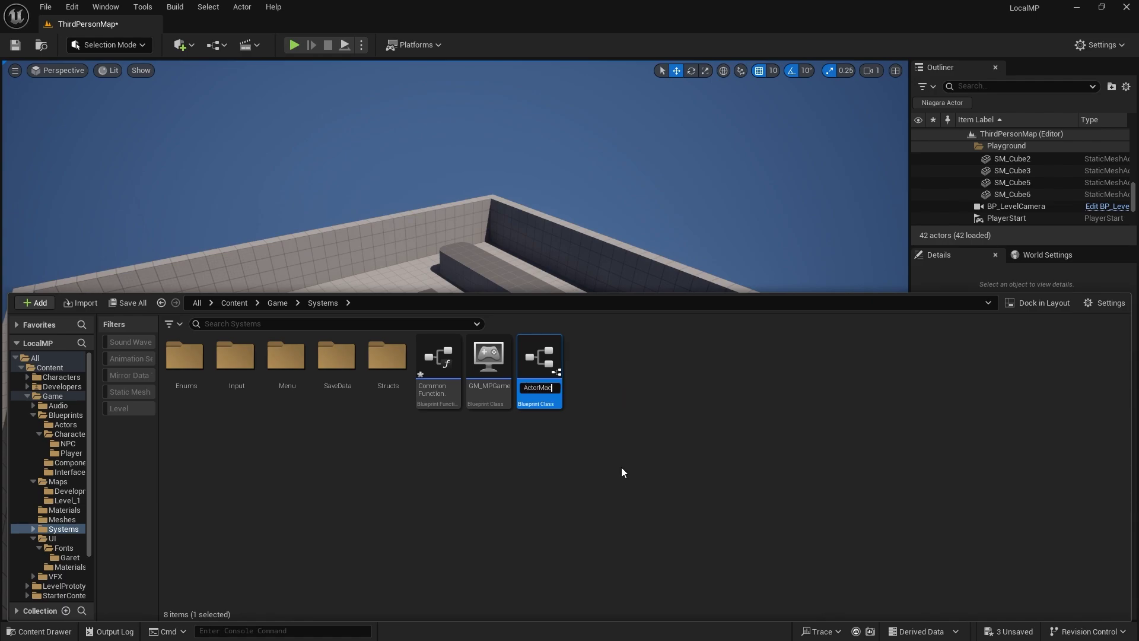
pyautogui.write('roLibrary')
pyautogui.press('Return')
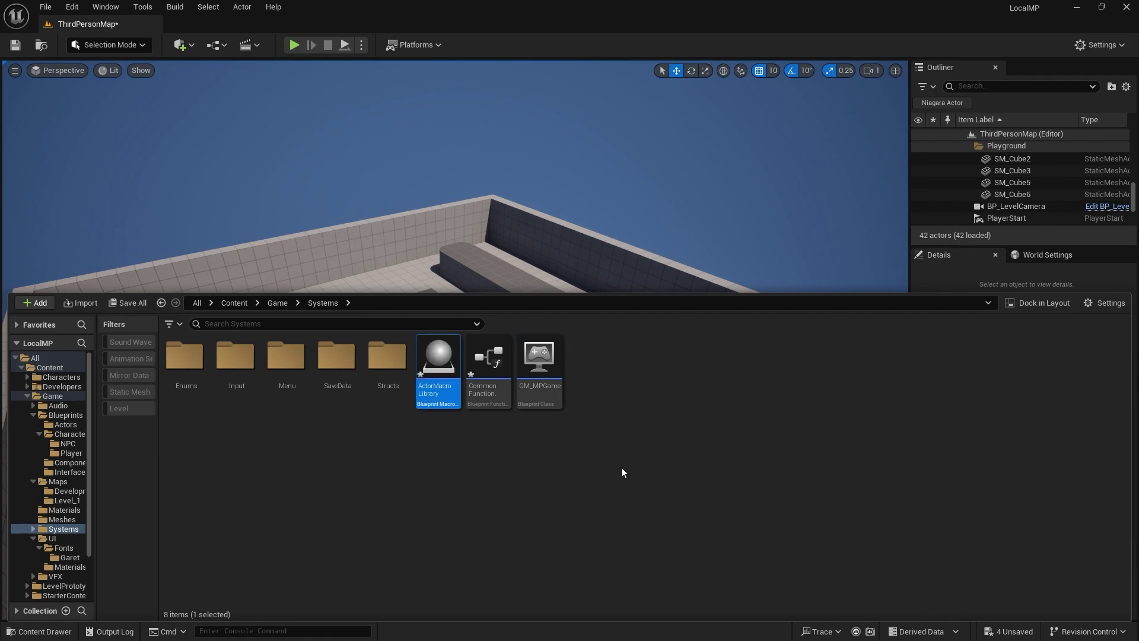
# Set the color of the Game folder in Content to pure red, hex FF0000FF.
pyautogui.click(544, 468)
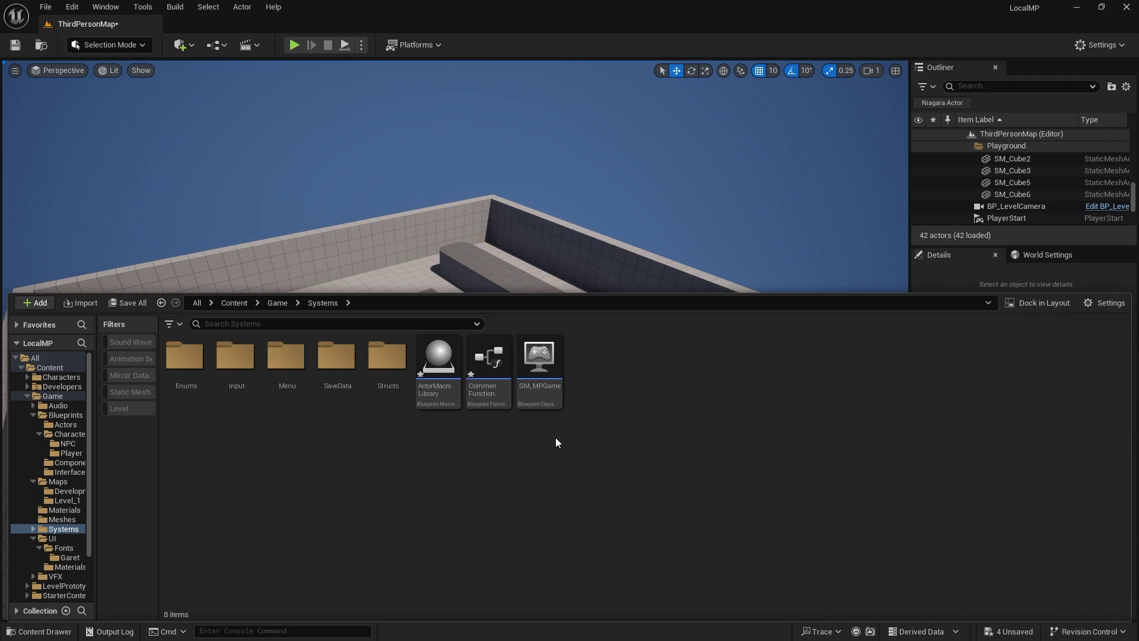
pyautogui.click(277, 303)
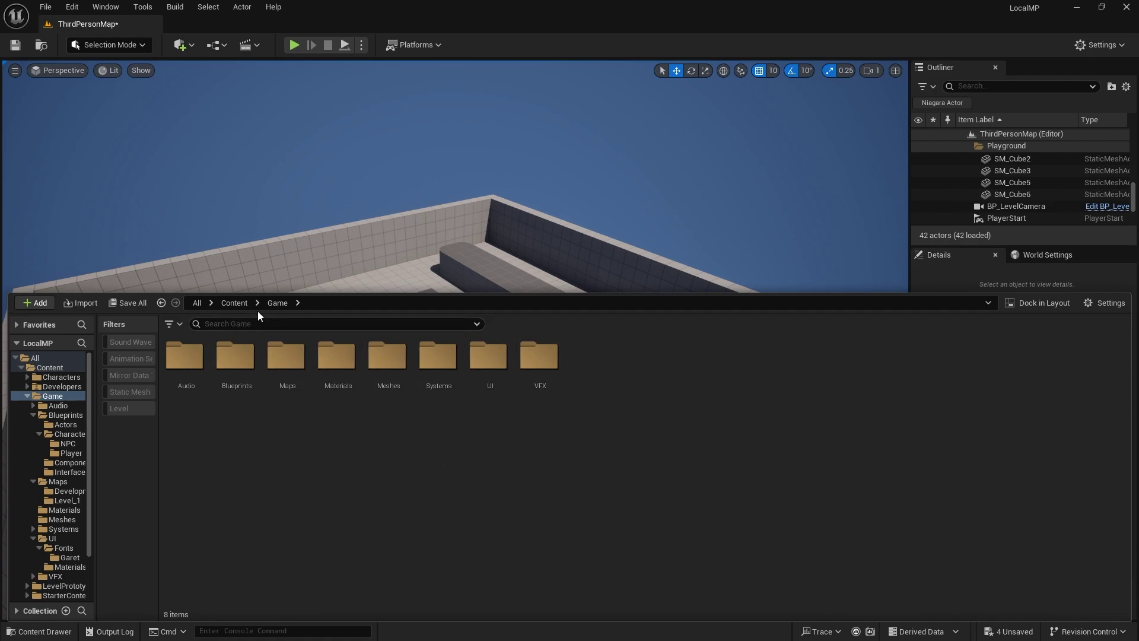
pyautogui.click(238, 301)
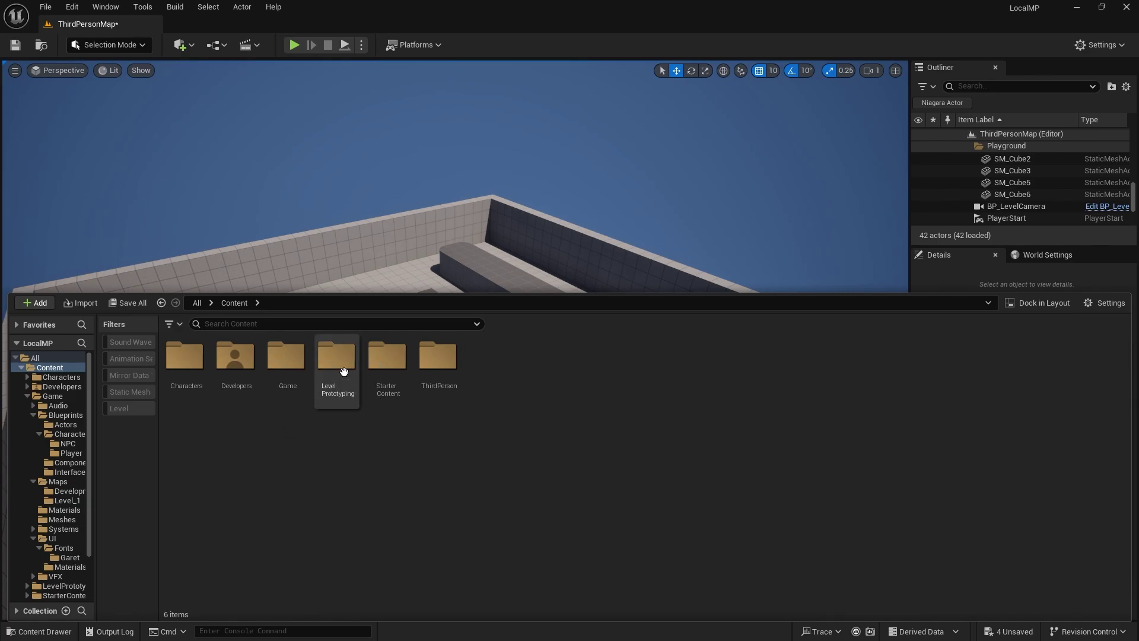
pyautogui.rightClick(297, 360)
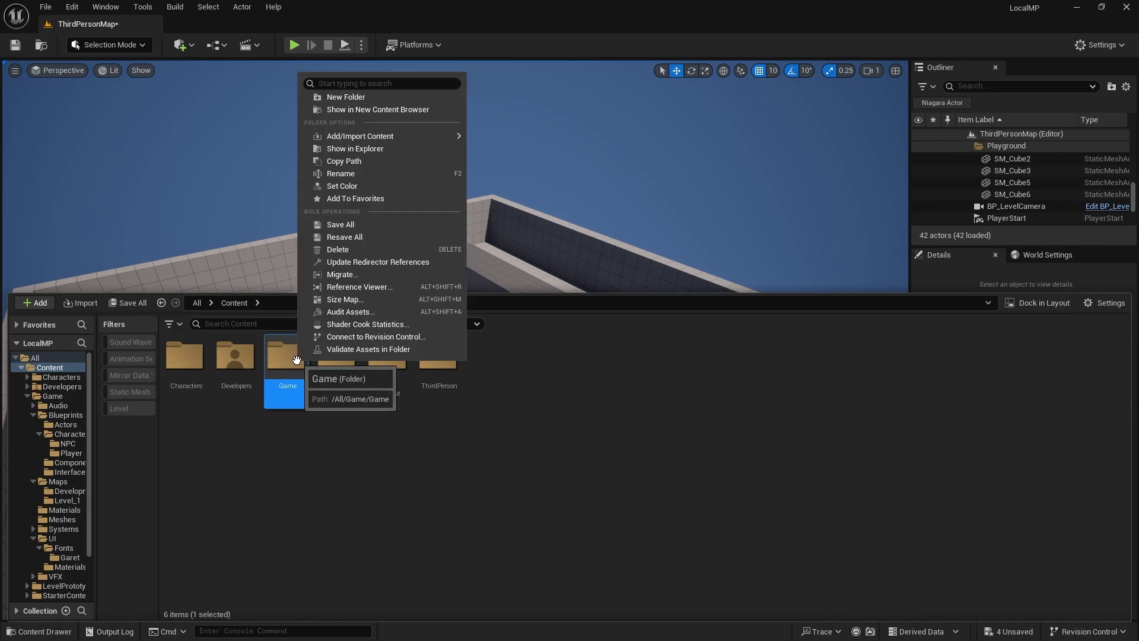
pyautogui.click(365, 185)
pyautogui.click(384, 217)
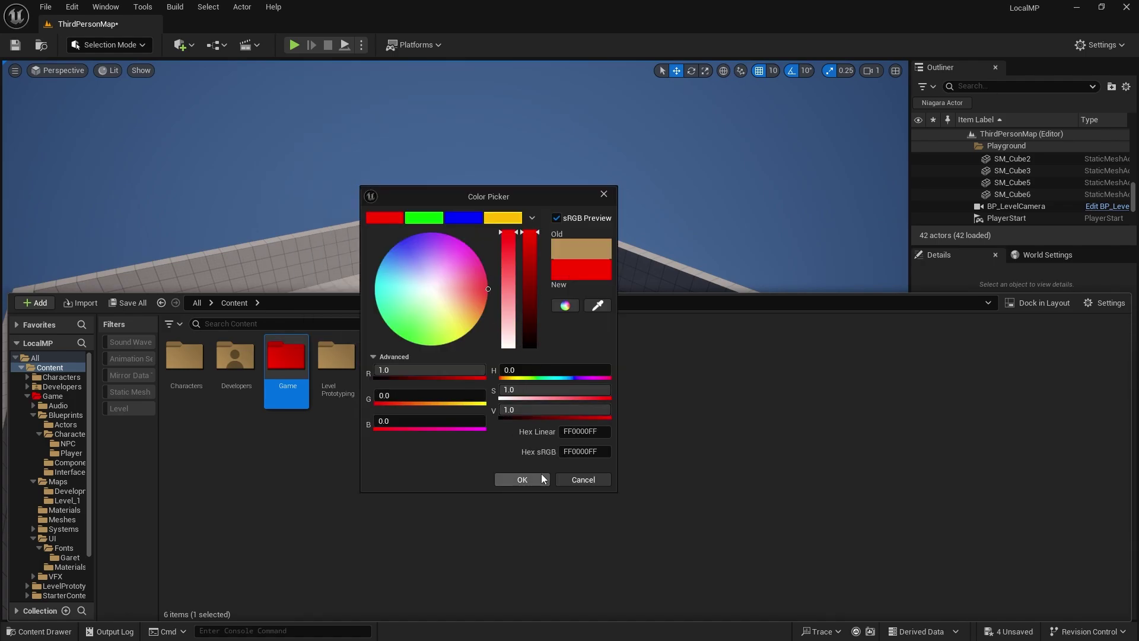
pyautogui.click(522, 479)
# Add the red Game folder to Favorites and select it there, with the Favorites section expanded and the folder tree widened.
pyautogui.click(39, 631)
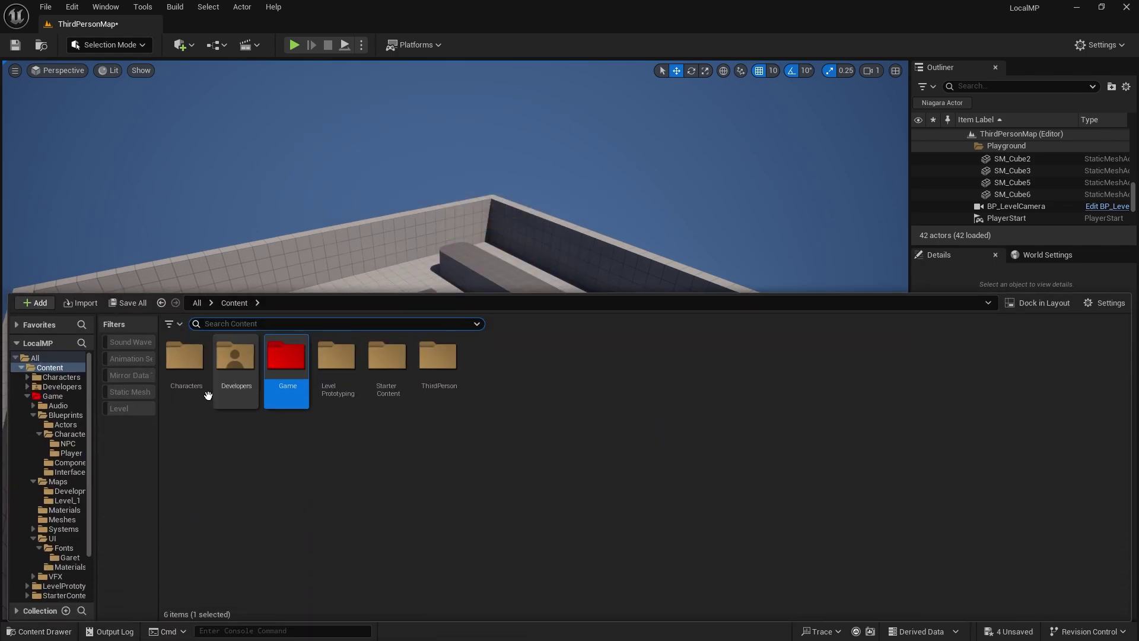
pyautogui.rightClick(282, 350)
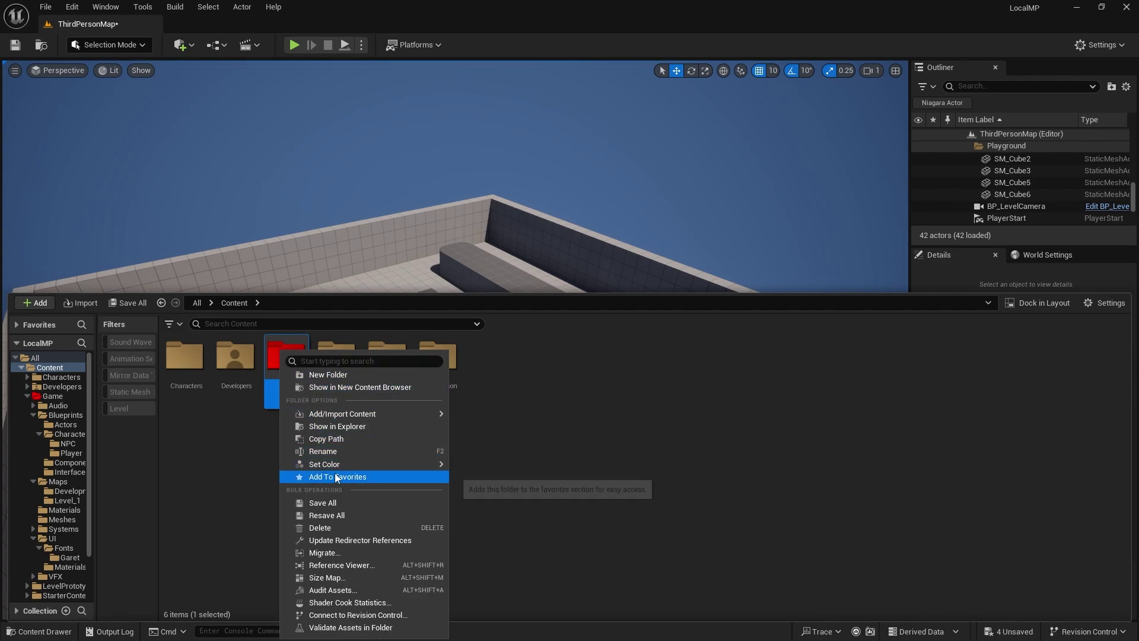
pyautogui.click(226, 443)
pyautogui.click(225, 444)
pyautogui.click(16, 325)
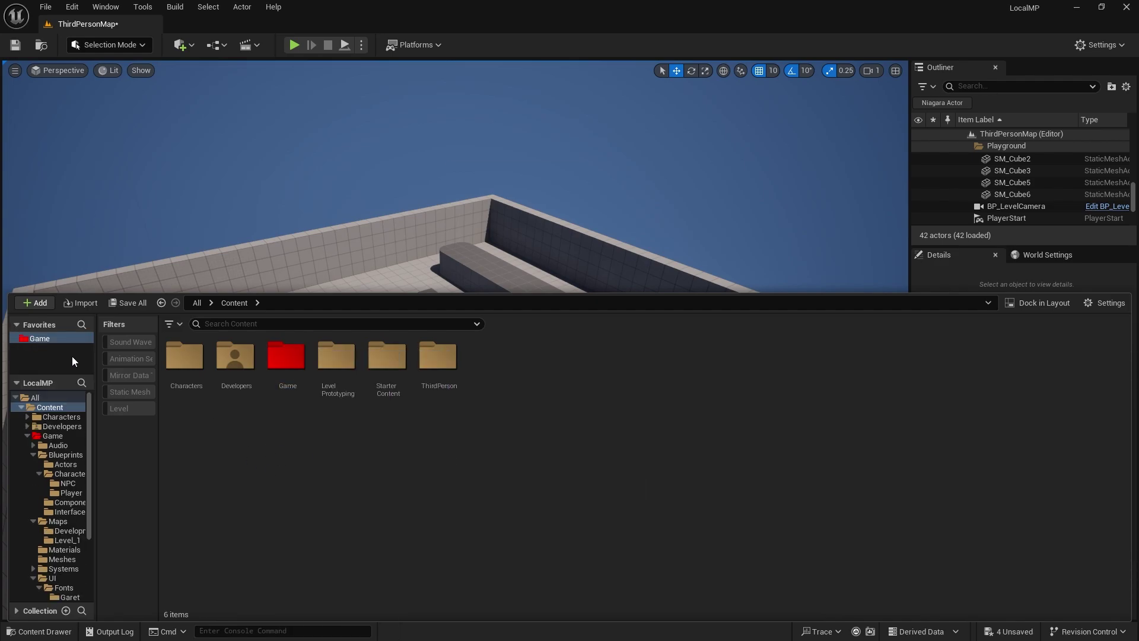
pyautogui.moveTo(96, 353); pyautogui.dragTo(161, 352)
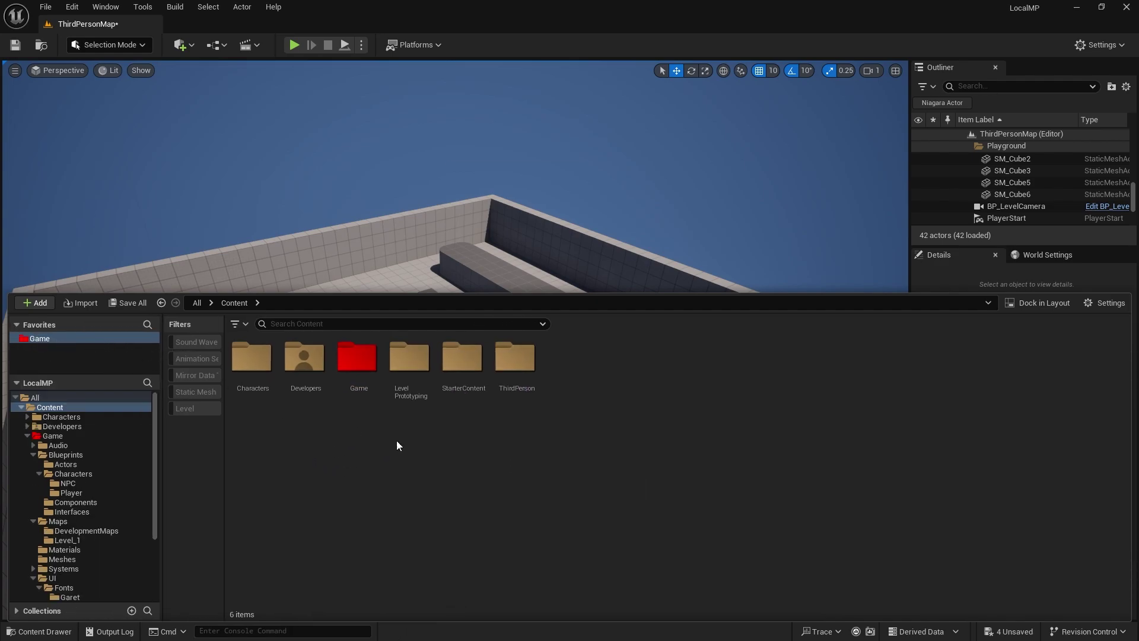
pyautogui.click(52, 338)
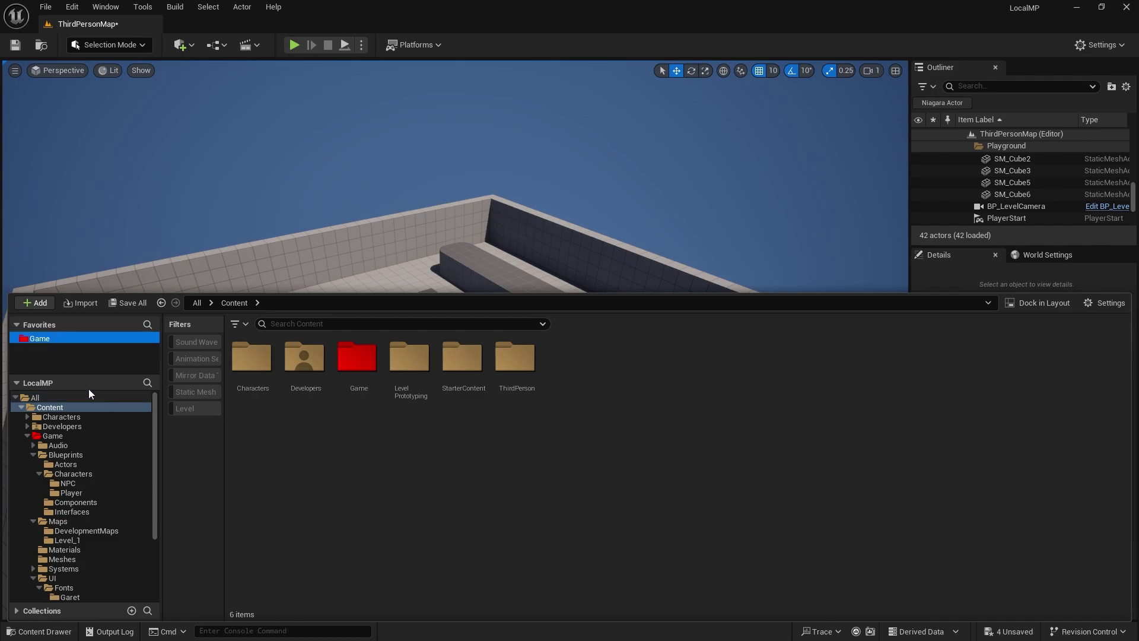